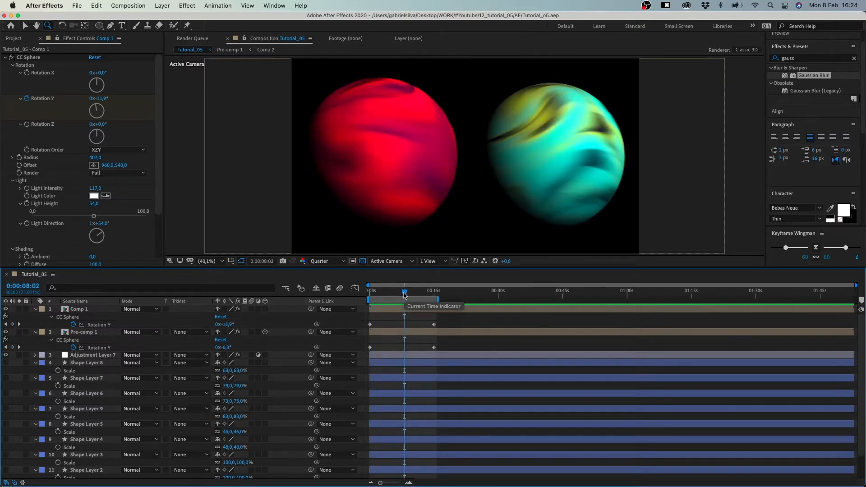
Step: Create a new composition named "main", keeping the HDTV 1080 25 preset
key("super+n")
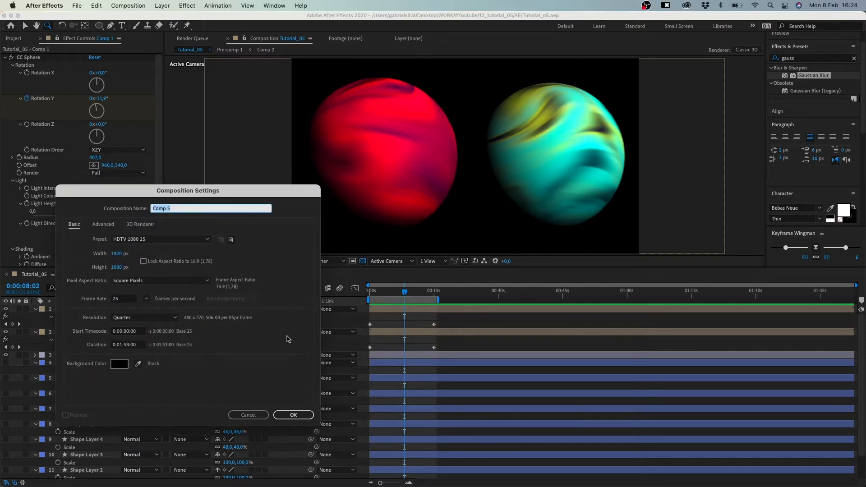
type("main")
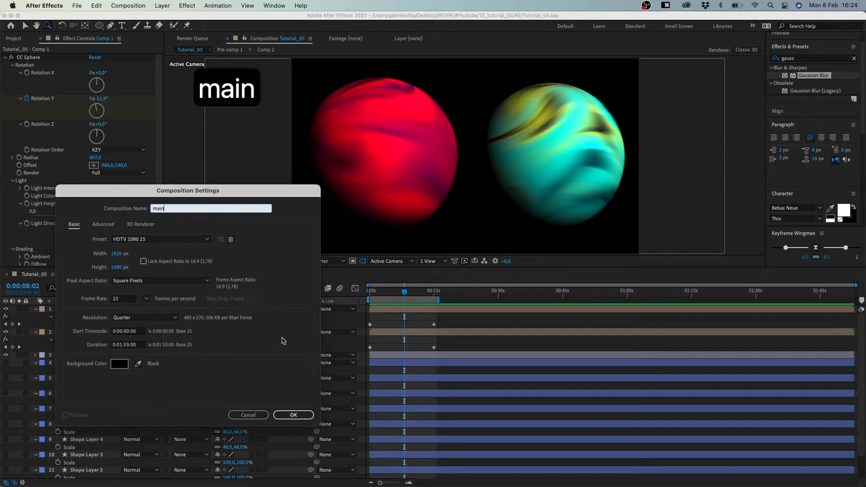
left_click(305, 414)
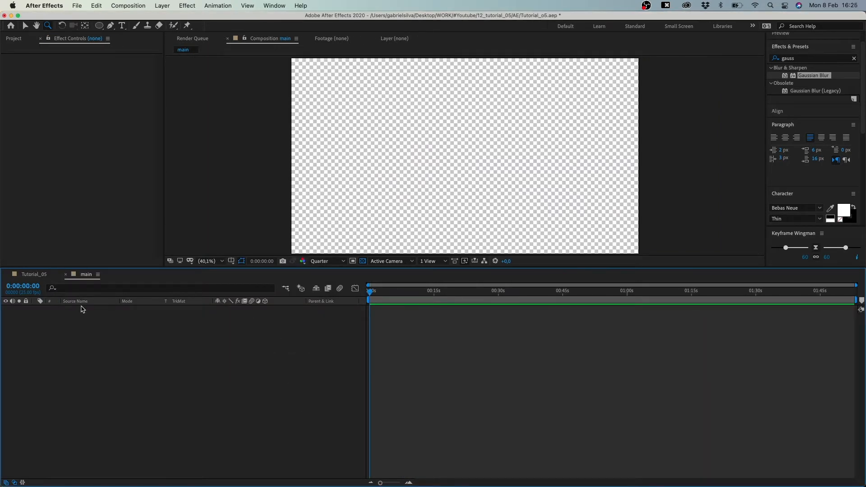
Step: Add a black 1920 x 1080 px solid layer named "fractal noise" to the main composition
key("super+y")
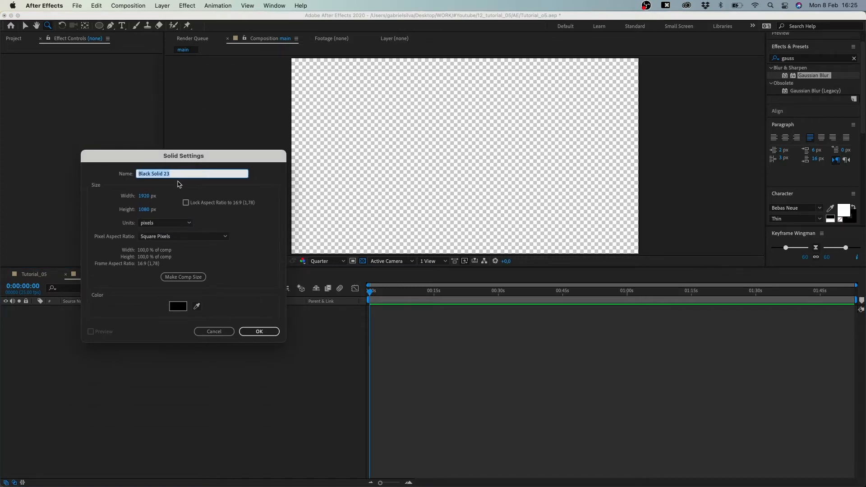
type("f")
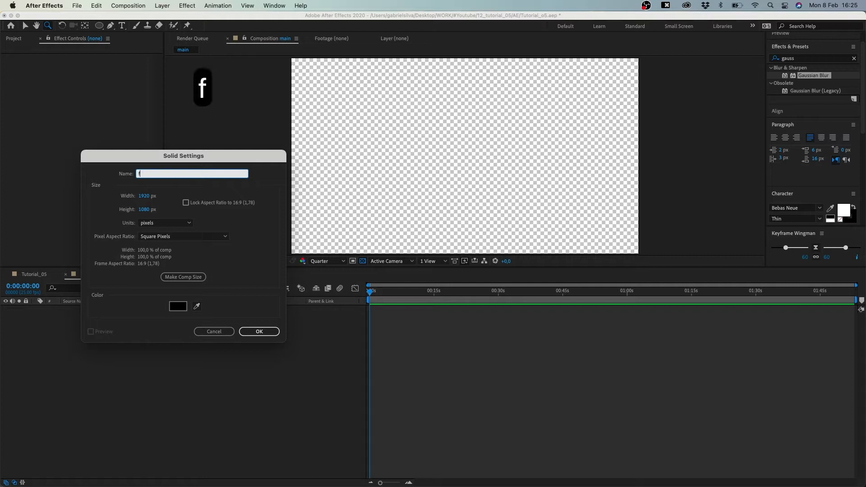
type("racta")
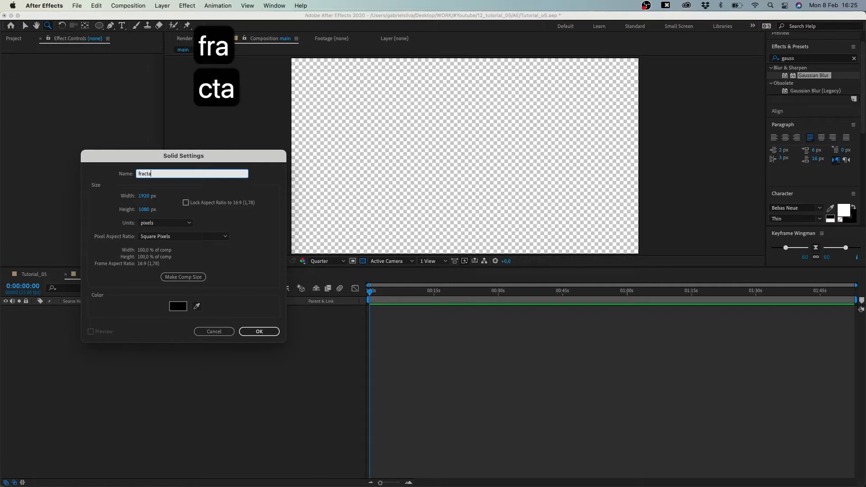
type("l noi")
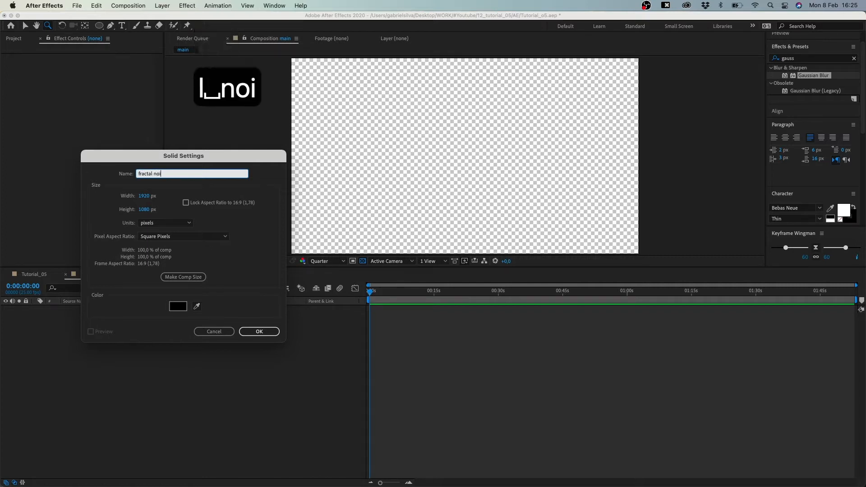
type("se")
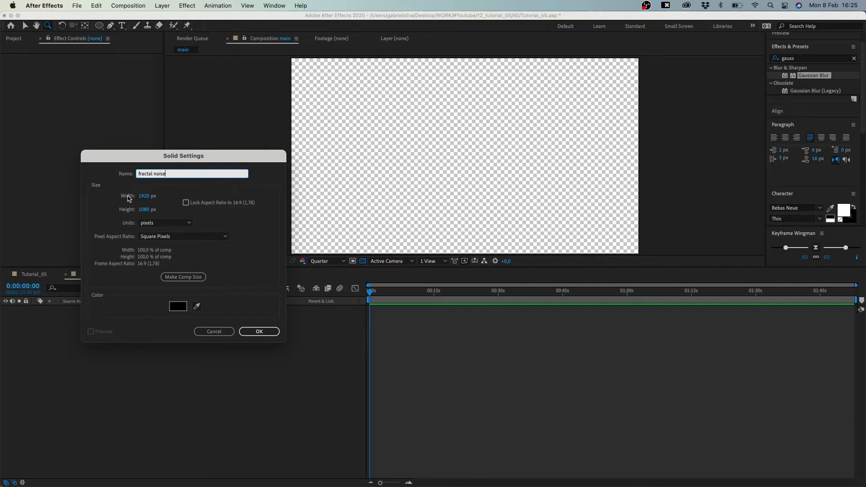
left_click(259, 331)
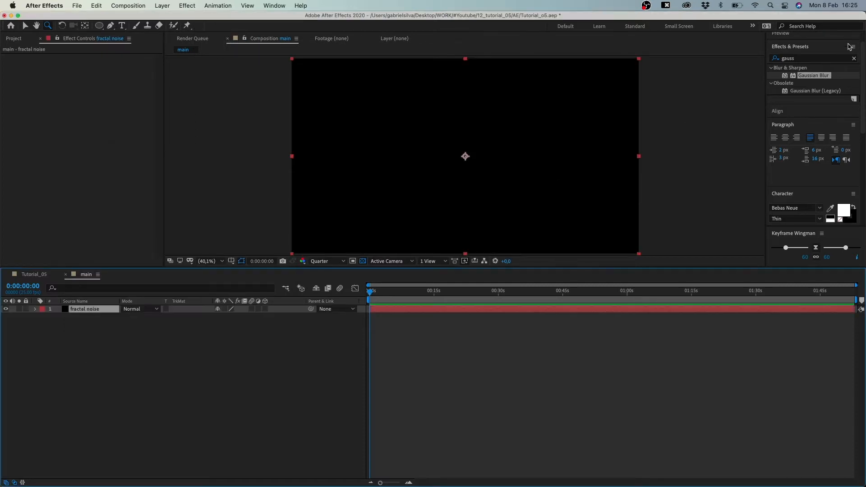
Step: Find the Fractal Noise effect under Noise & Grain and apply it to the fractal noise solid
left_click(853, 58)
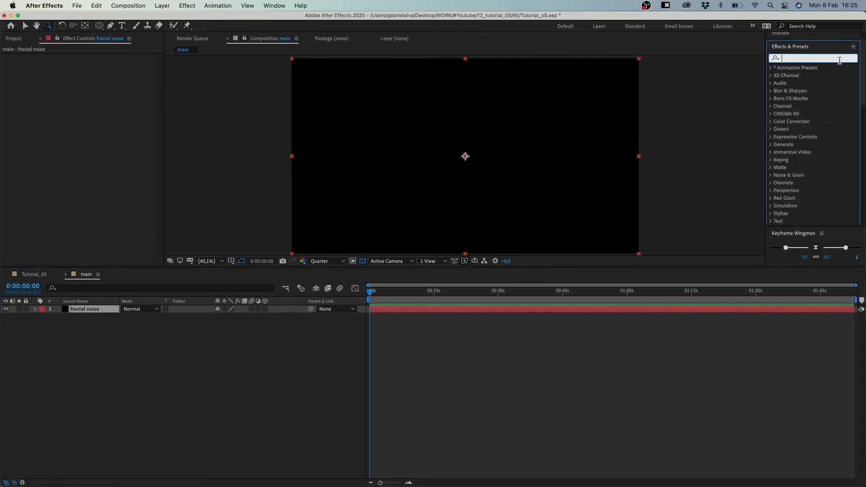
type("frac")
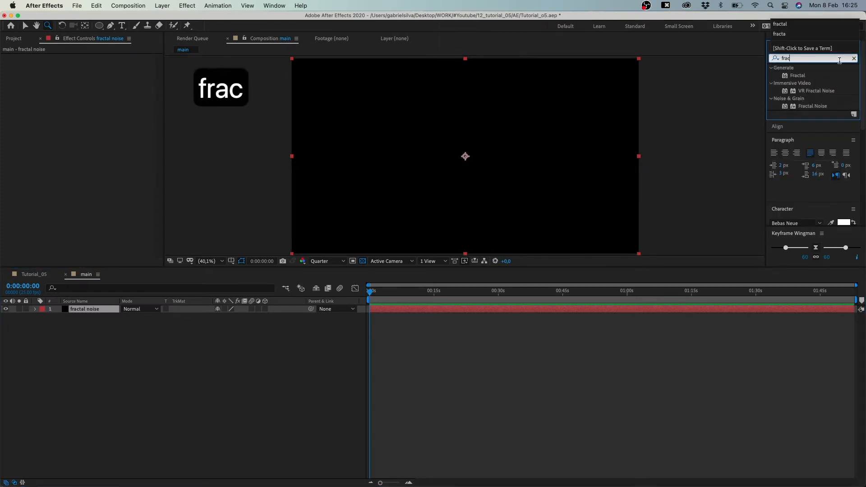
type("tal no")
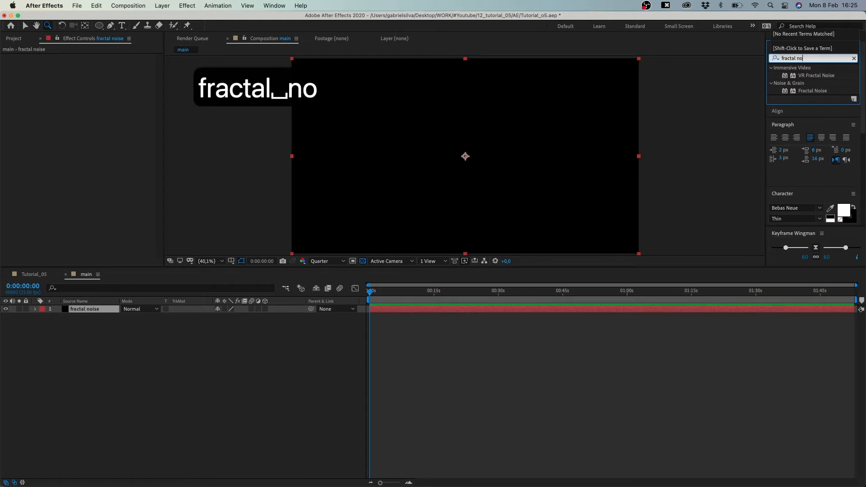
type("ise")
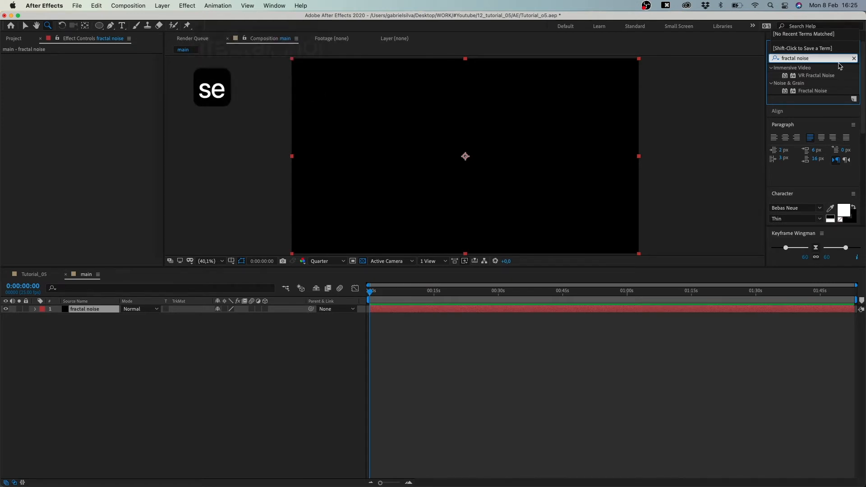
left_click(812, 91)
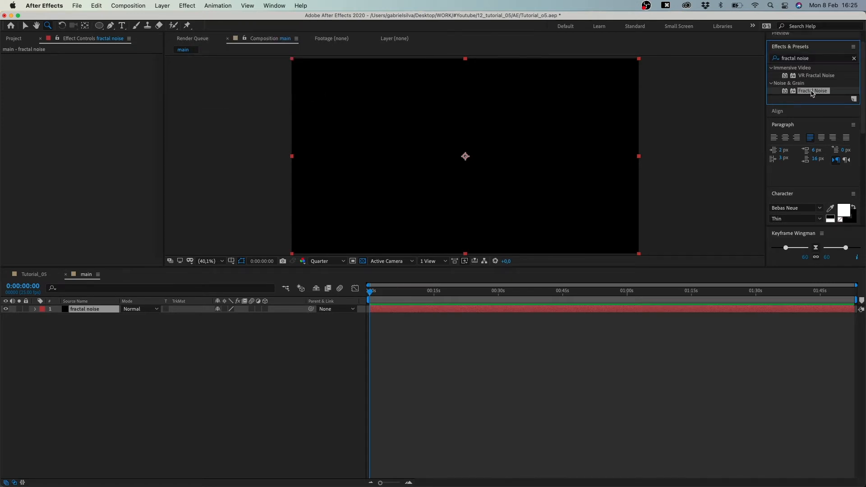
double_click(812, 92)
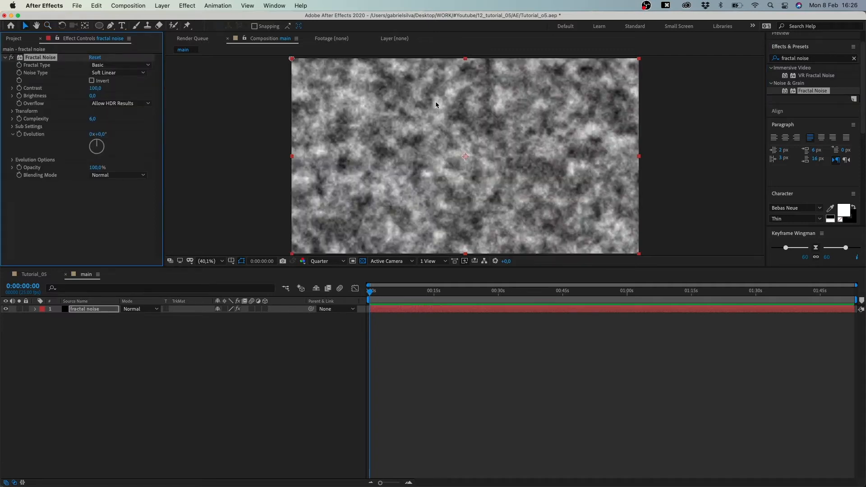
Step: Set the Fractal Noise effect's fractal type to Smeary, with contrast 130 and brightness 4
left_click(103, 66)
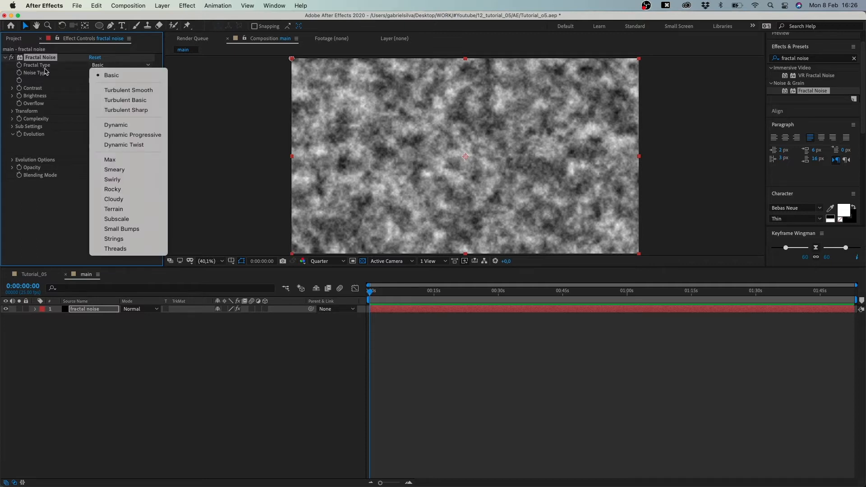
left_click(160, 172)
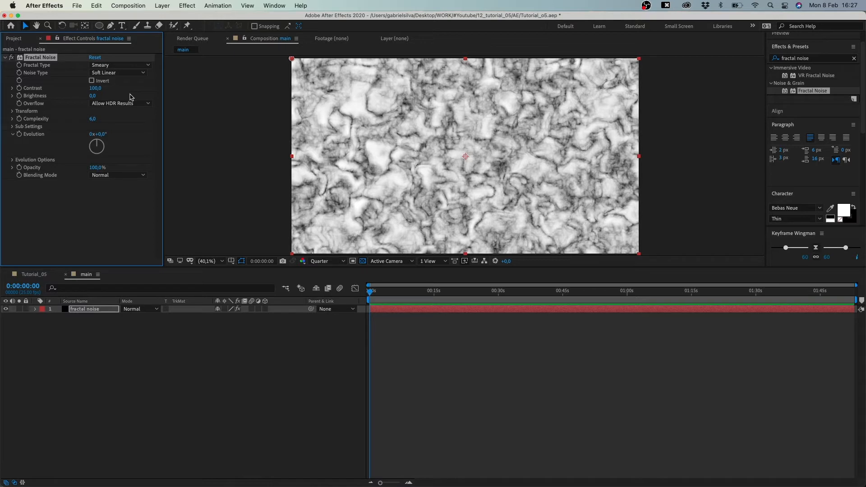
left_click(95, 88)
type("1")
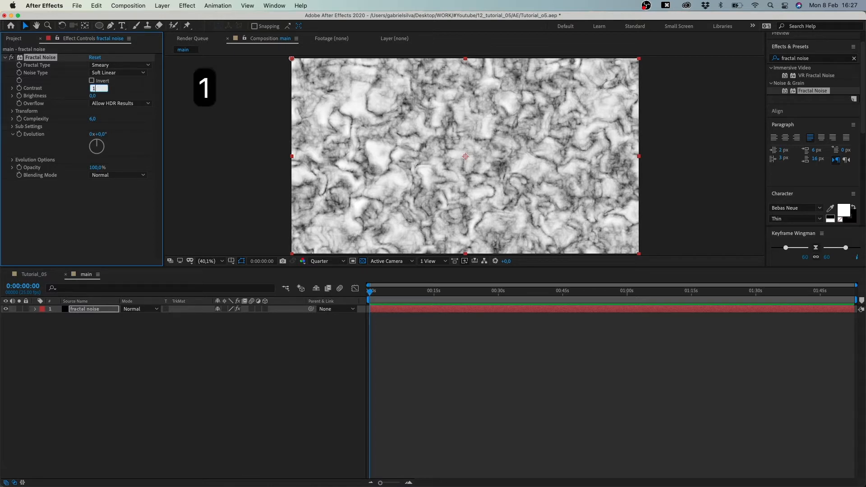
type("30")
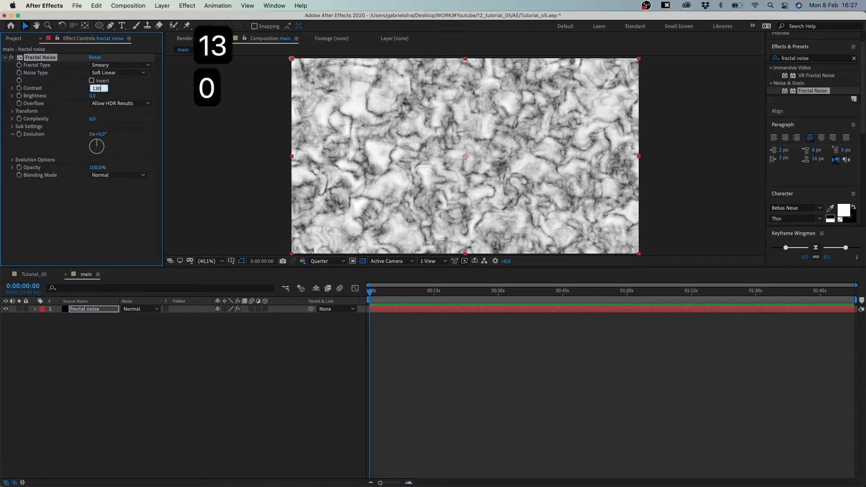
left_click(95, 95)
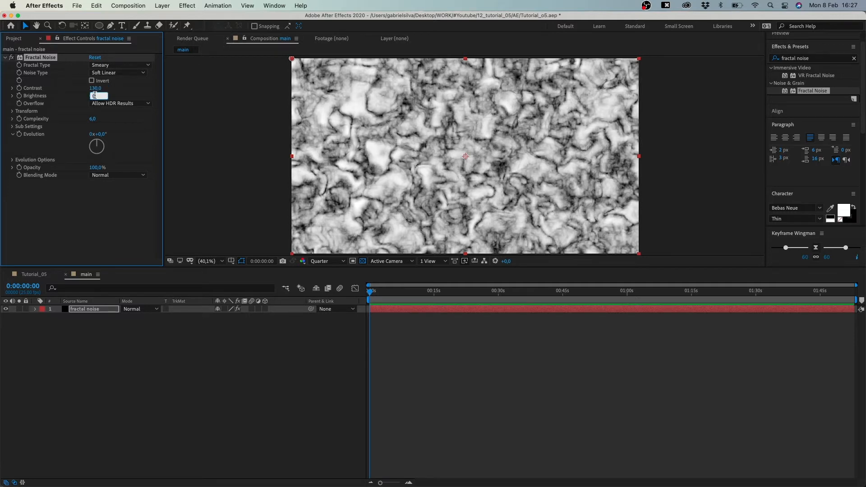
type("4")
left_click(80, 115)
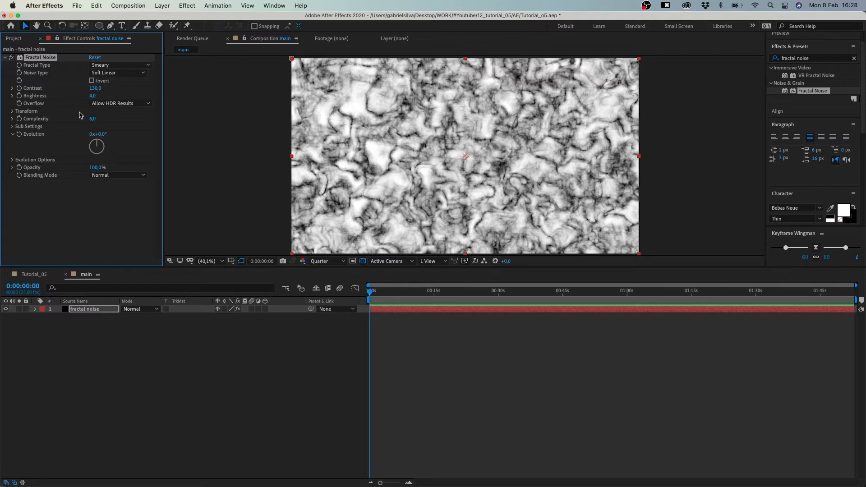
Step: Set the Fractal Noise transform scale to 390 and its complexity to 3,7
left_click(13, 111)
left_click(96, 135)
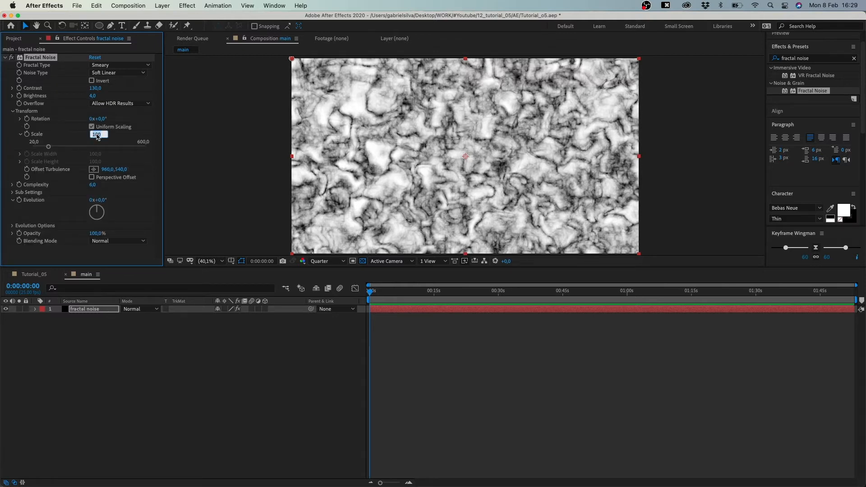
type("3")
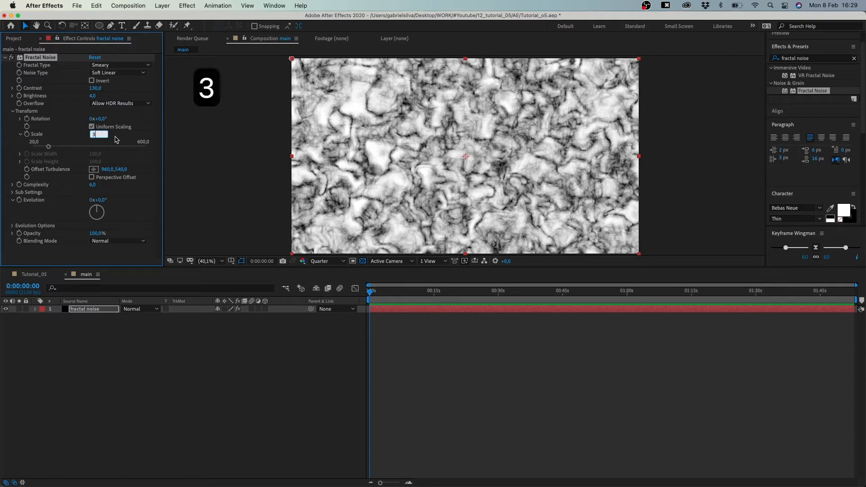
type("90")
key("Return")
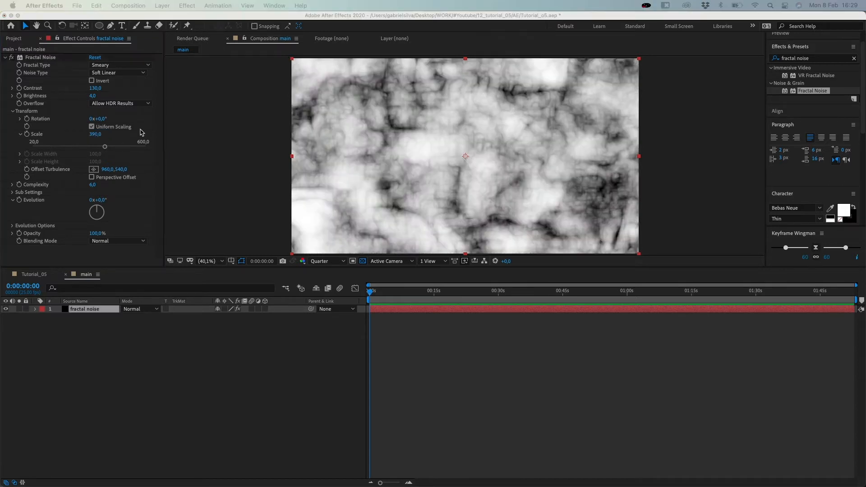
left_click(93, 185)
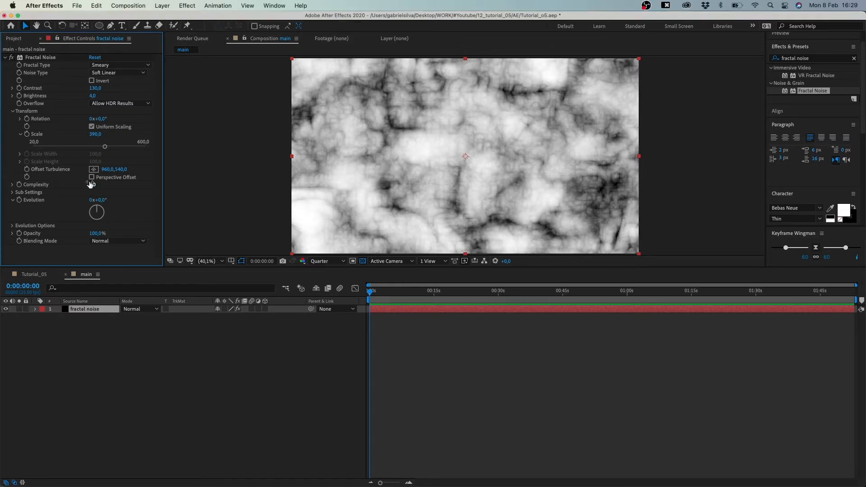
left_click(93, 185)
type("3,7")
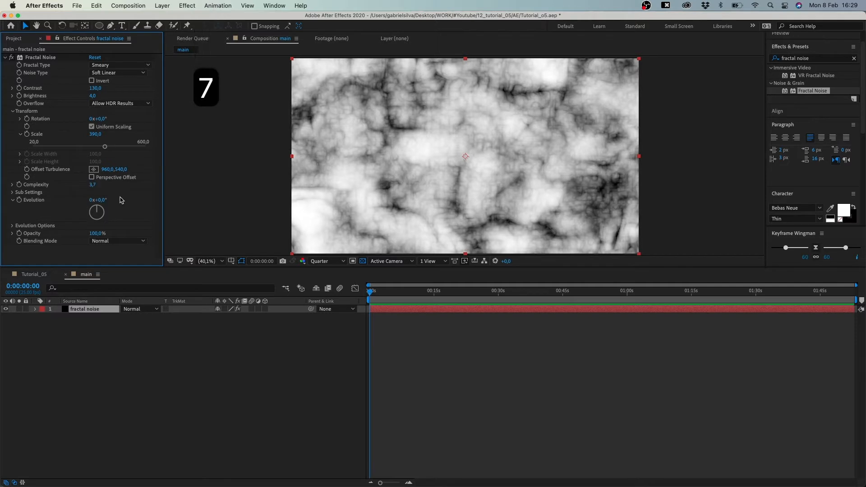
key("Return")
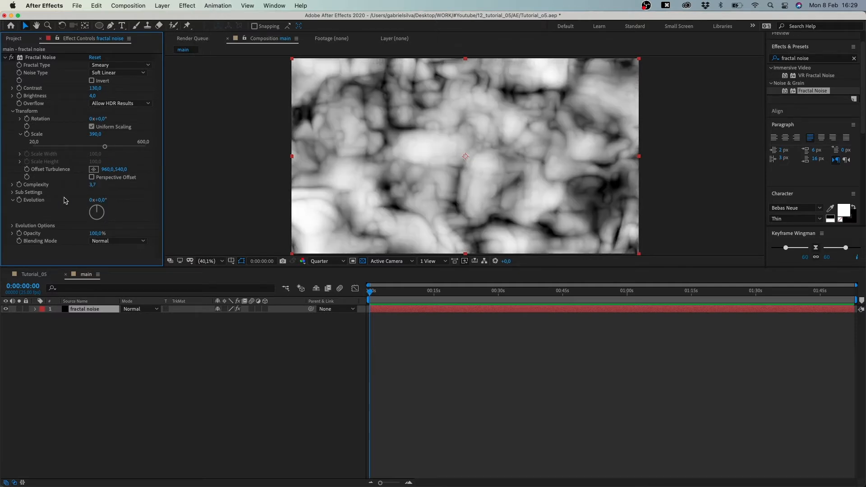
Step: In the Fractal Noise sub settings, set Sub Influence to 65 % and Sub Scaling to 58
left_click(12, 192)
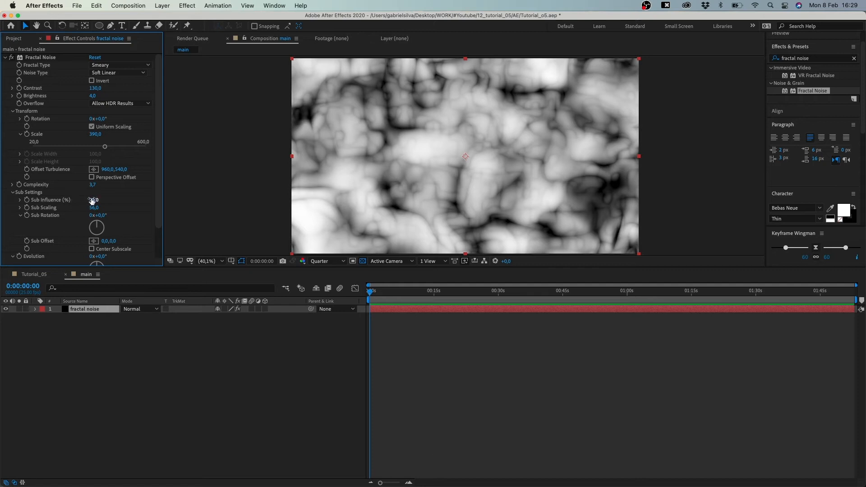
left_click(94, 200)
type("65")
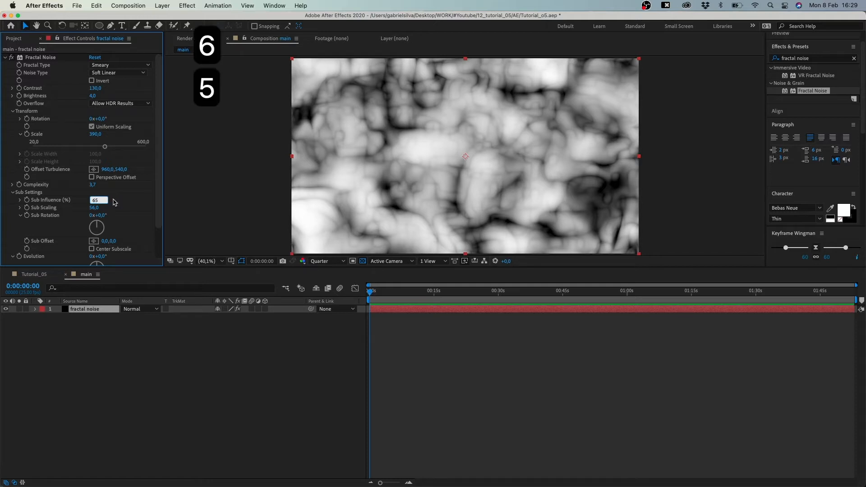
left_click(114, 202)
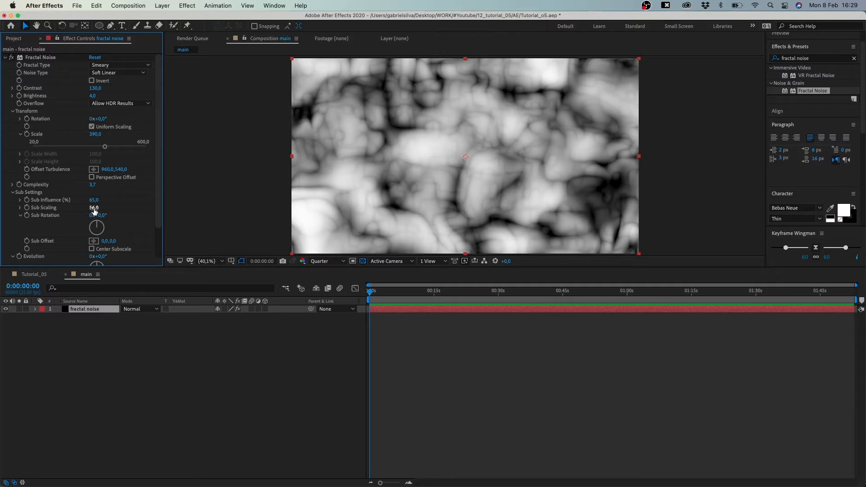
left_click(94, 209)
type("58")
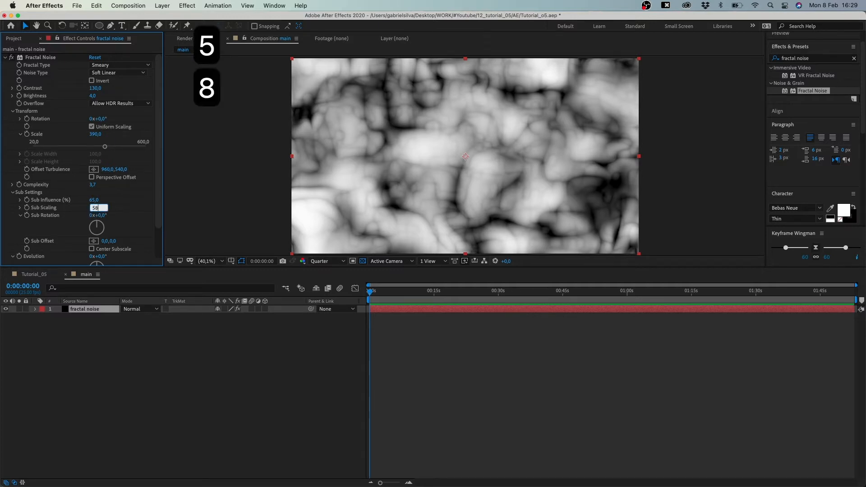
left_click(122, 212)
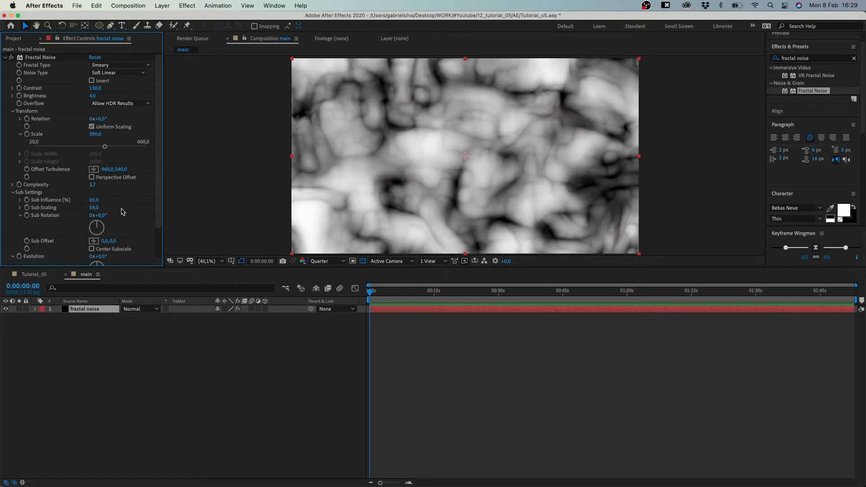
Step: Keyframe the Fractal Noise Evolution from 0 at the start to 2 revolutions at 10 seconds, and end the work area there
scroll(120, 211, "down", 1)
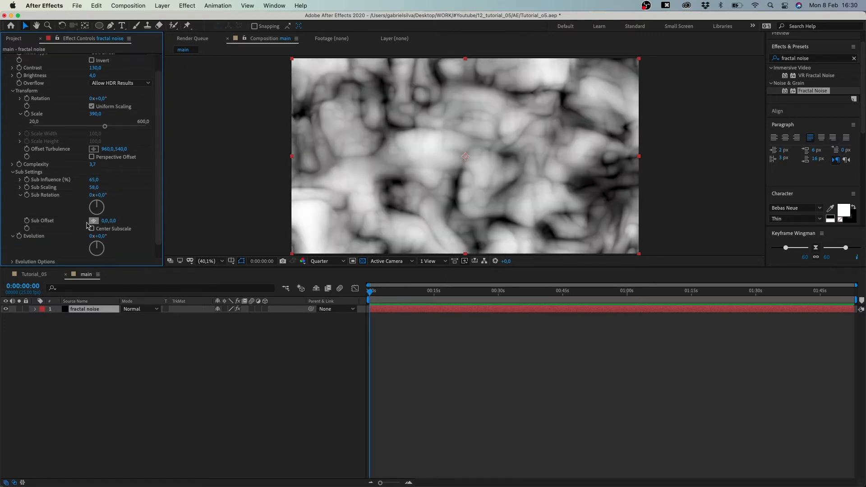
left_click(19, 236)
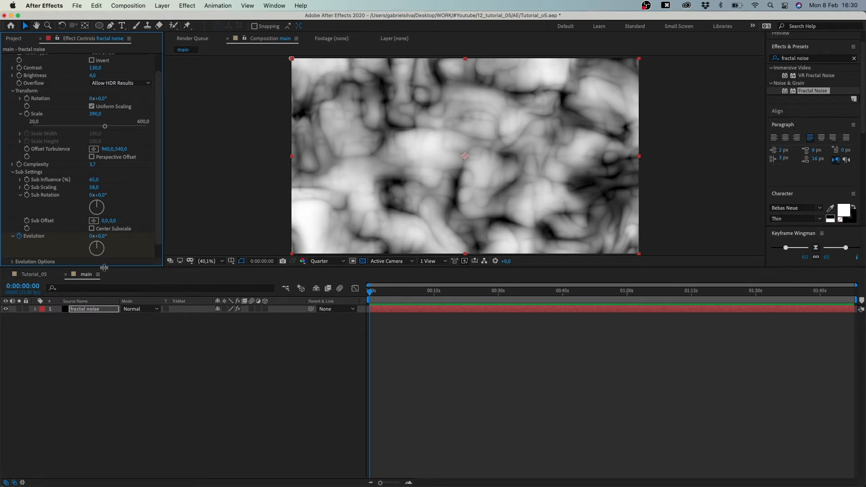
key("u")
left_click_drag(427, 298, 413, 300)
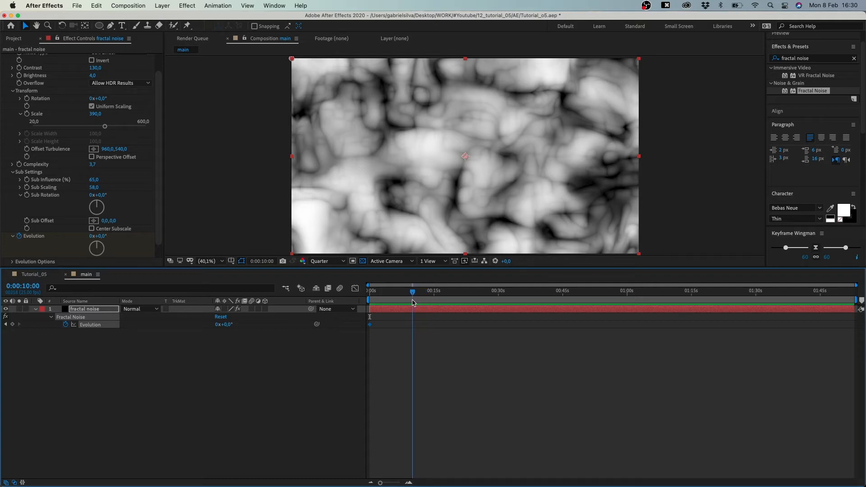
left_click(217, 324)
type("2")
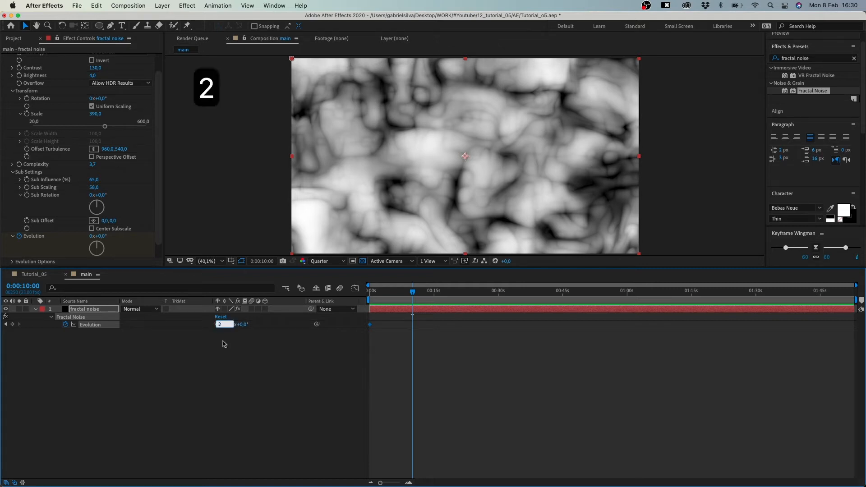
left_click(223, 343)
key("n")
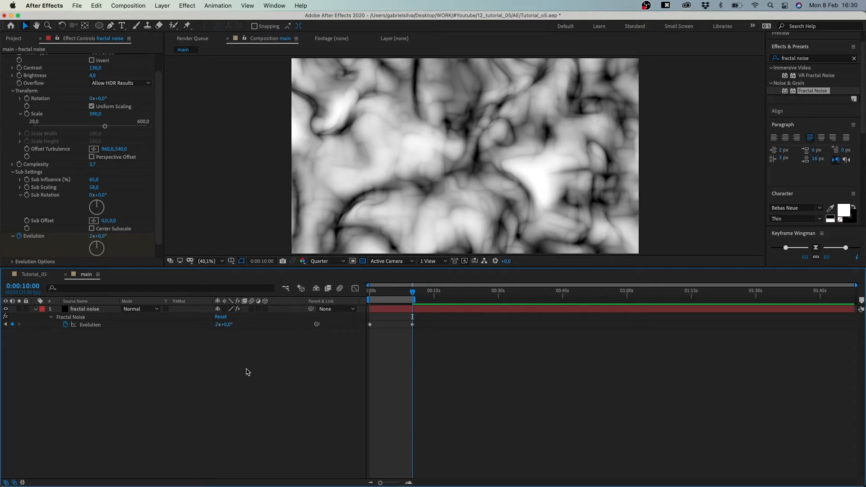
Step: Create a new 1920 x 1080 px solid named color above the fractal noise layer
key("super+y")
type("color")
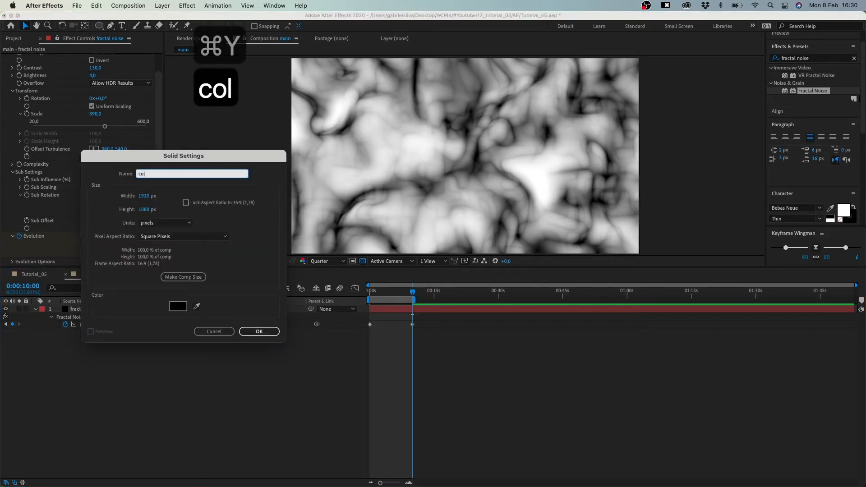
left_click(258, 332)
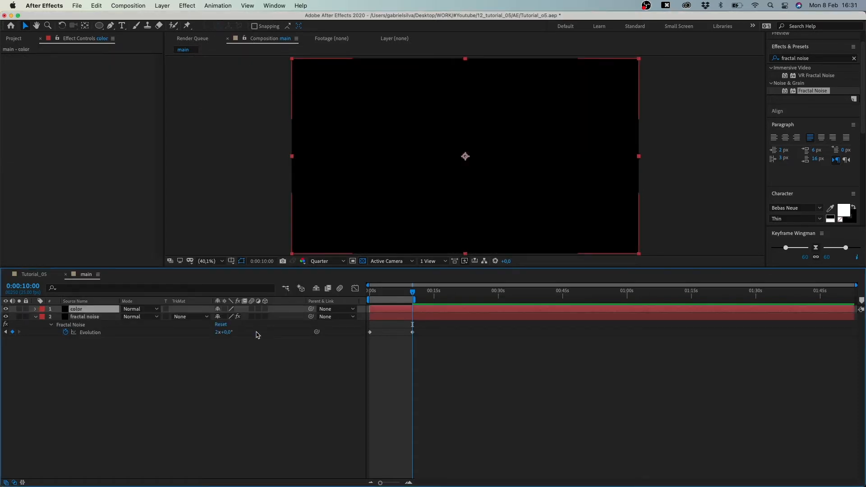
Step: Search the effects for gradient and apply Gradient Ramp to the color solid
double_click(832, 60)
key("super+a")
type("gr")
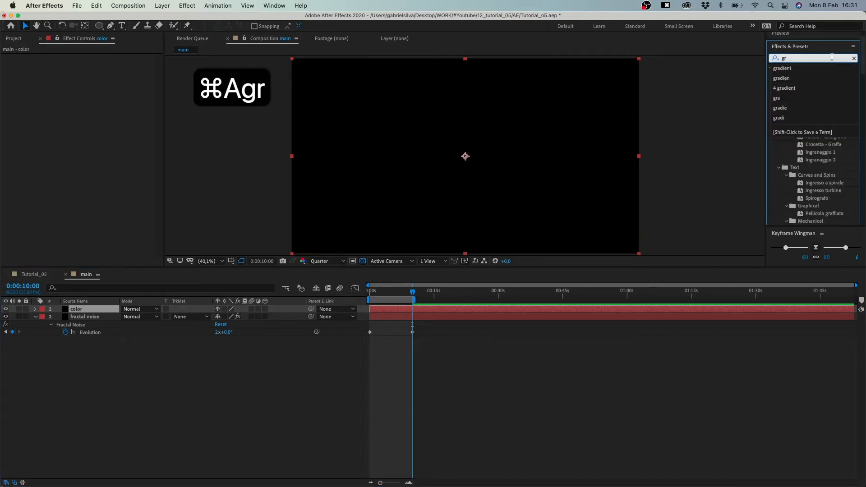
type("adient")
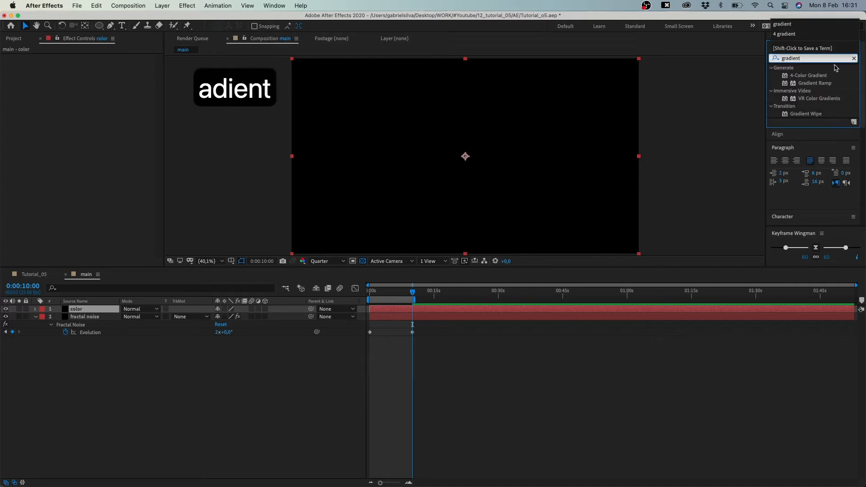
double_click(814, 83)
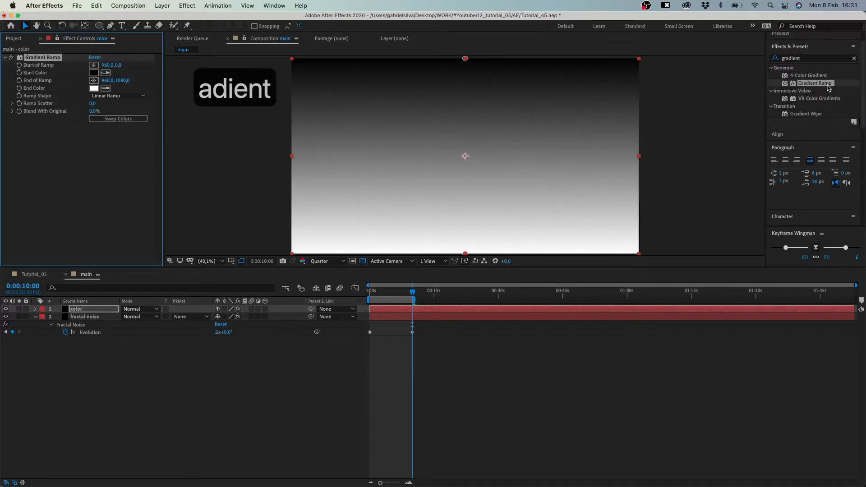
Step: Set the Gradient Ramp's start color to cyan, 00FFFF
left_click(94, 72)
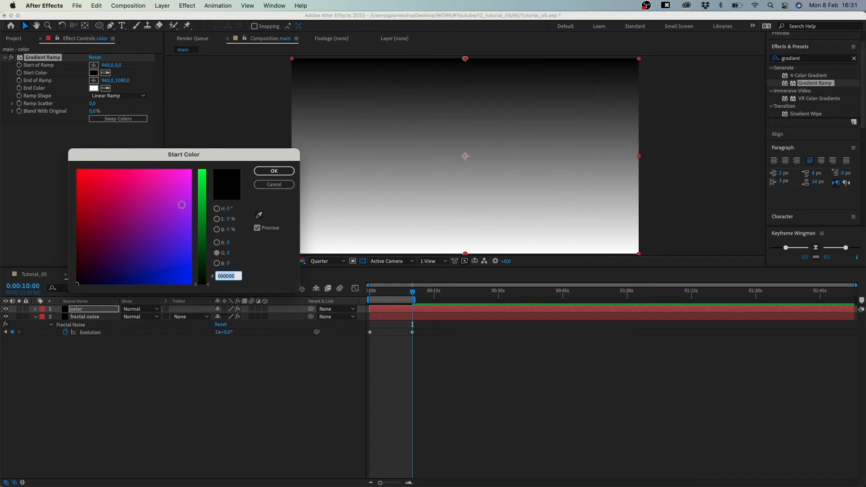
type("FF00FF")
left_click_drag(185, 201, 205, 295)
left_click_drag(204, 182, 210, 146)
left_click(273, 171)
Step: Set the Gradient Ramp's end color to pure blue, 0000FF
left_click(105, 88)
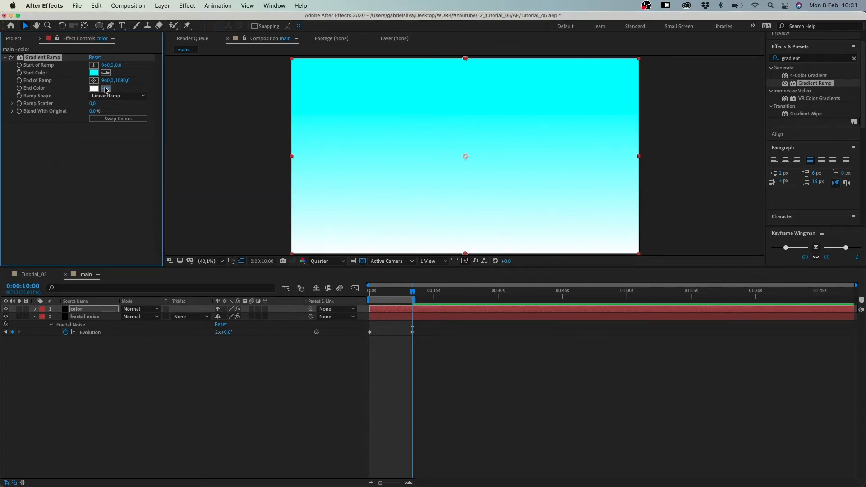
left_click(96, 72)
left_click(94, 87)
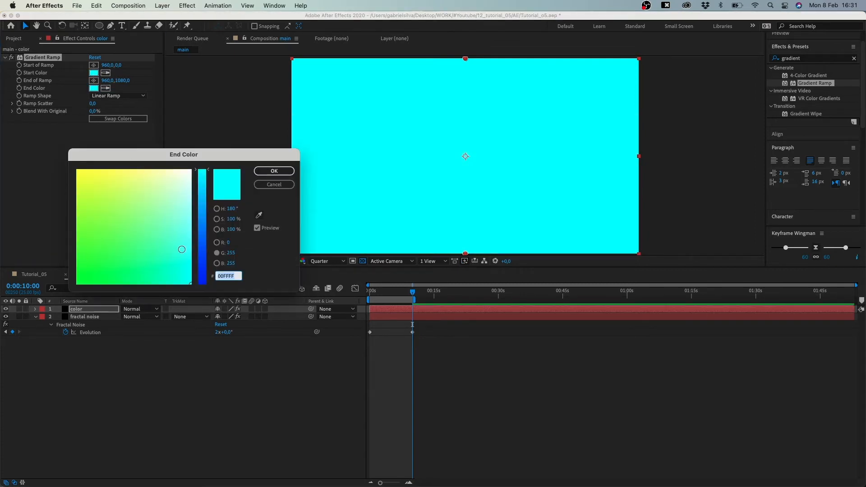
left_click_drag(202, 283, 204, 305)
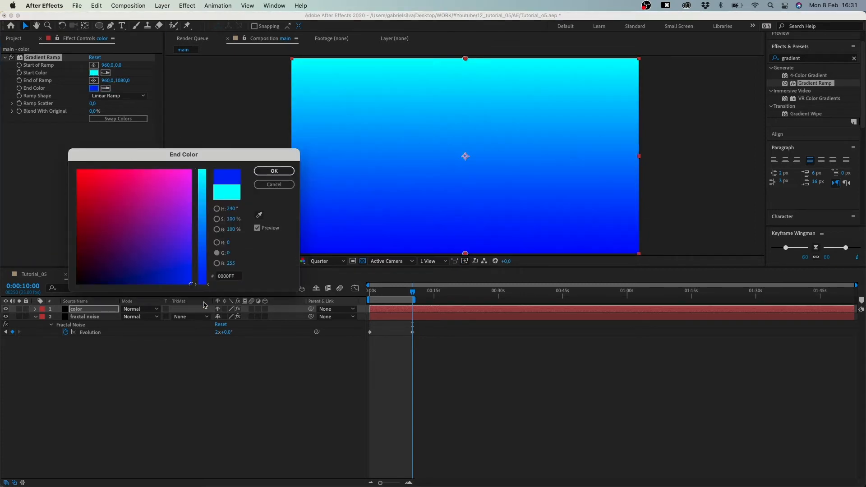
left_click(274, 170)
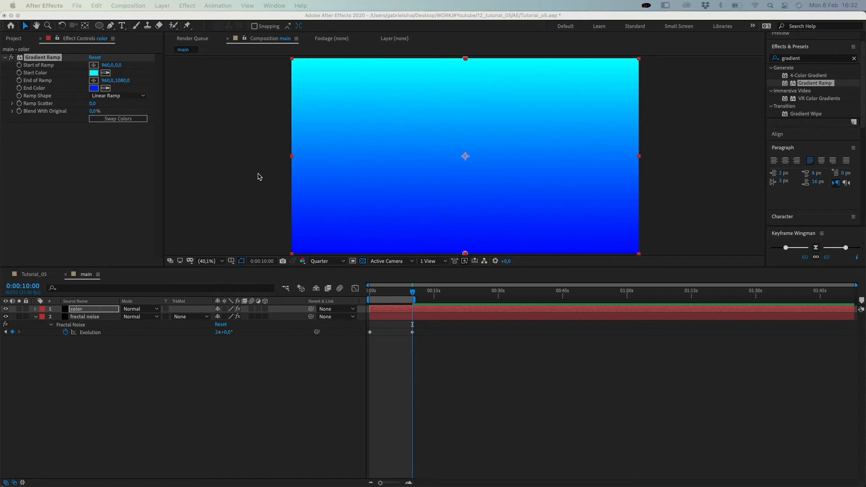
Step: Find the CC Tiler effect, apply it to the color solid and set its scale to 33 %
left_click(808, 60)
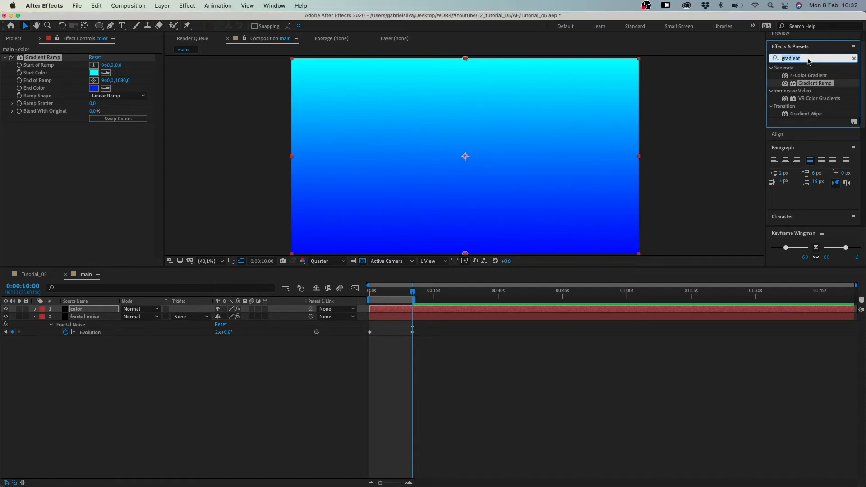
type("til")
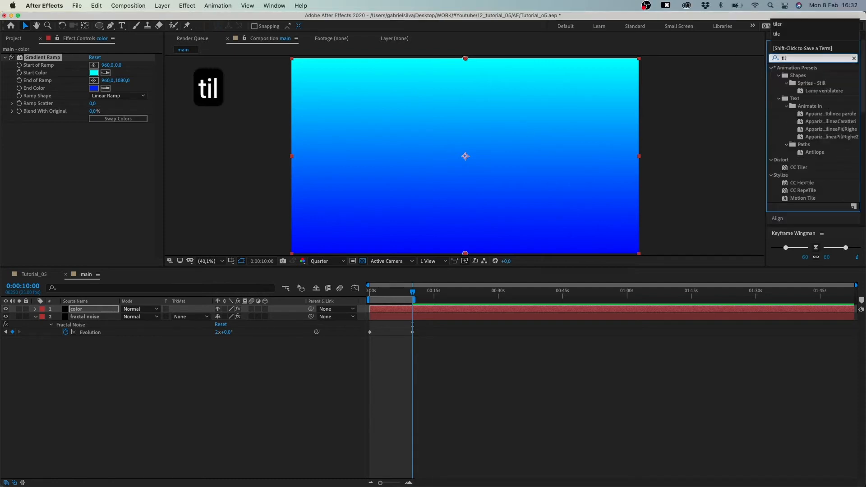
type("er")
left_click_drag(804, 77, 138, 244)
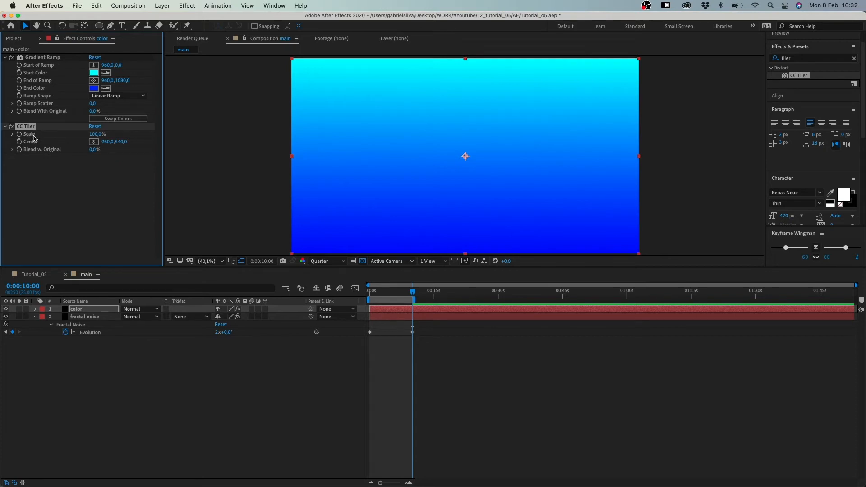
left_click(95, 135)
type("33")
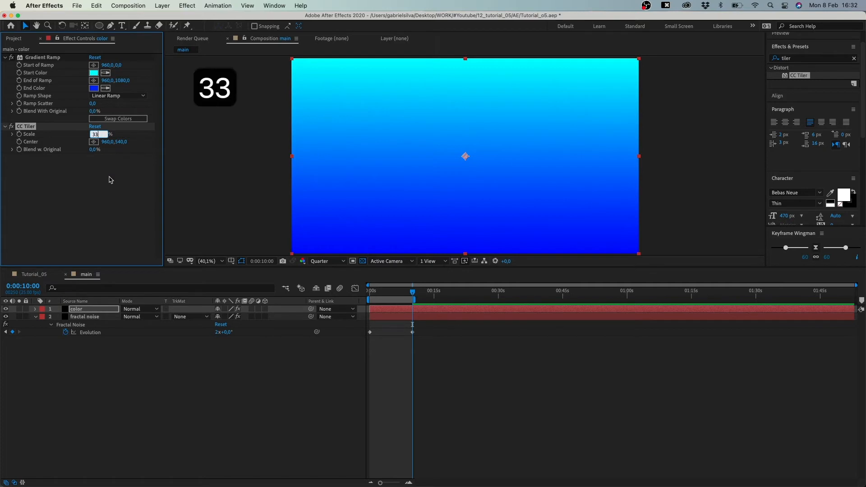
key("Return")
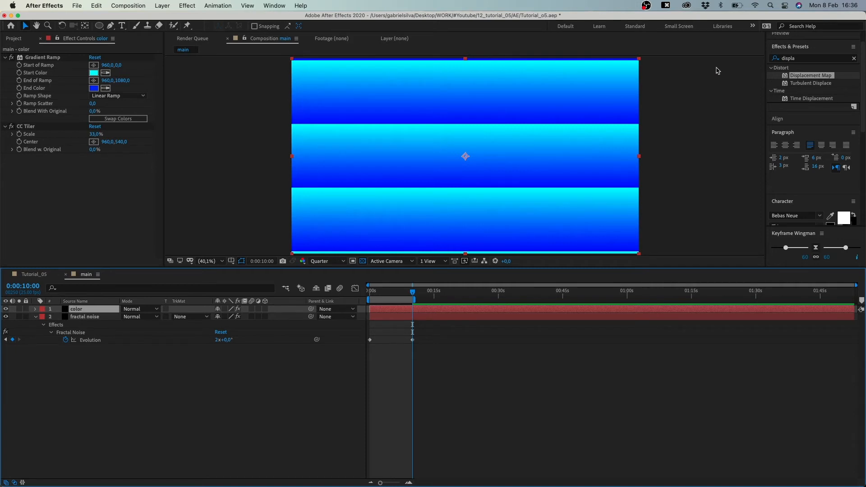
Step: Search the effects for displa and apply Displacement Map to the color solid
left_click(854, 58)
left_click(830, 60)
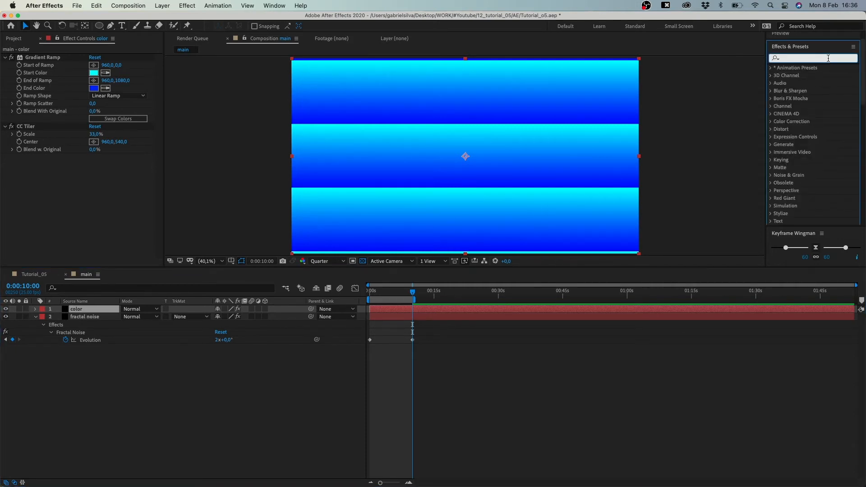
type("displa")
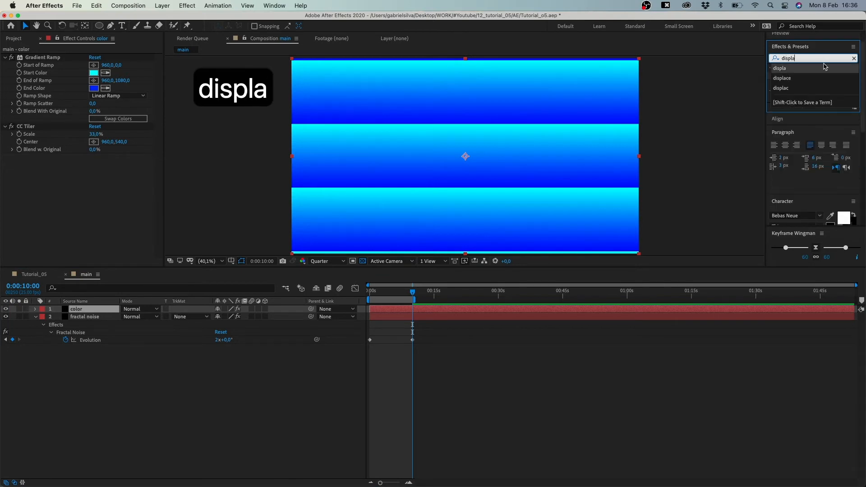
key("Return")
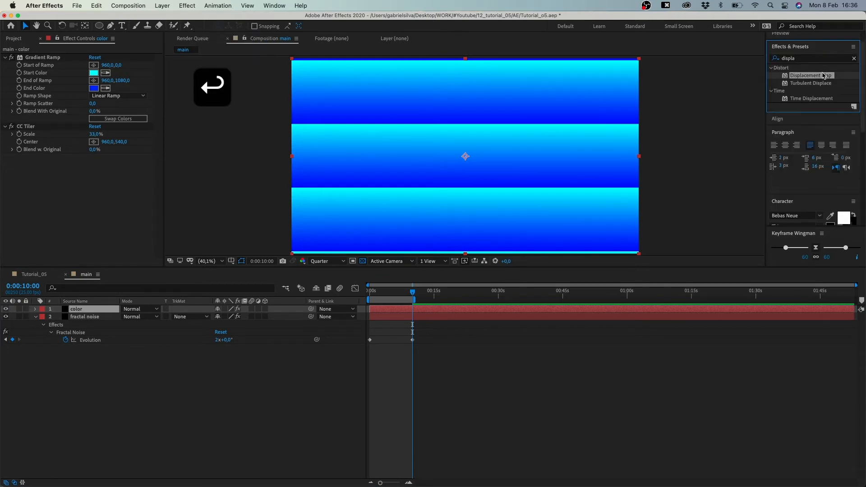
double_click(823, 75)
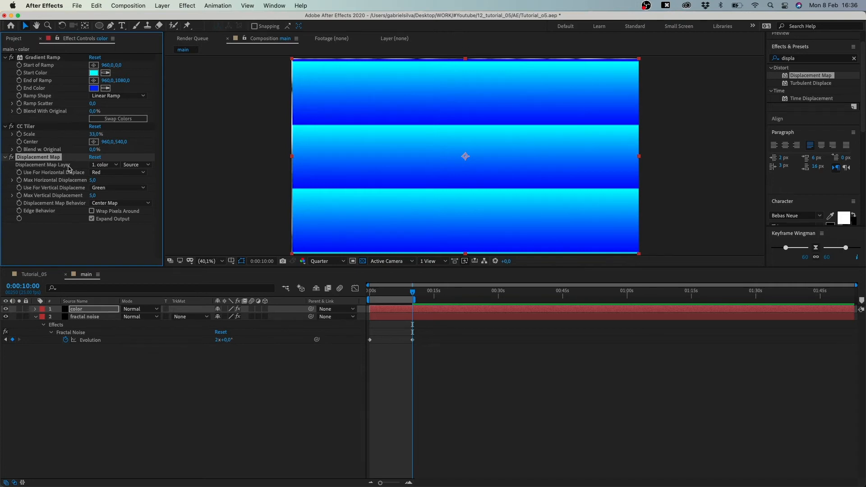
Step: Use the fractal noise layer with Effects & Masks as the Displacement Map's source layer
left_click(100, 165)
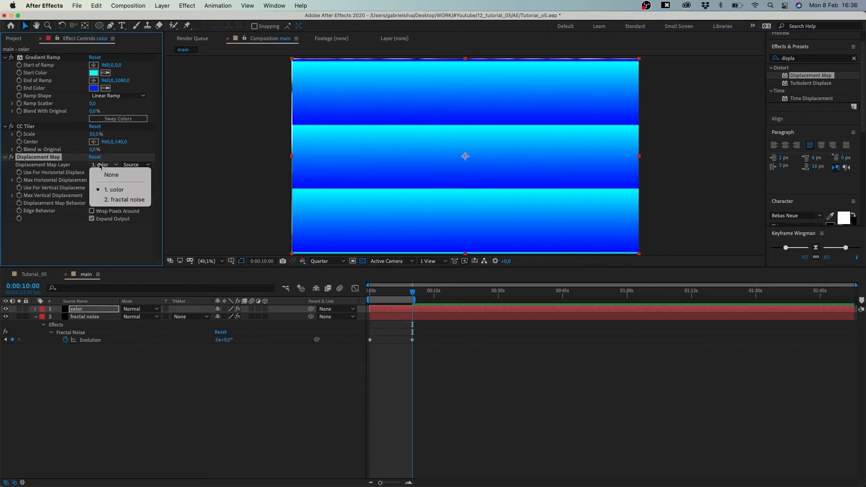
left_click(126, 199)
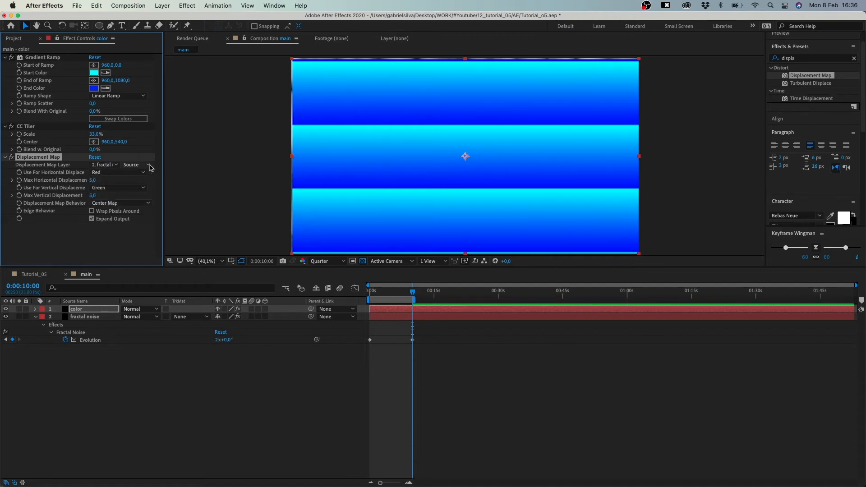
left_click(146, 166)
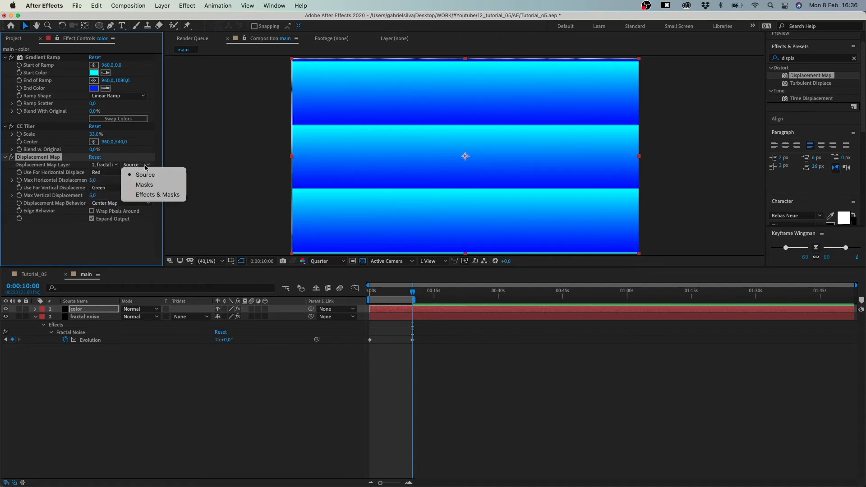
left_click(160, 194)
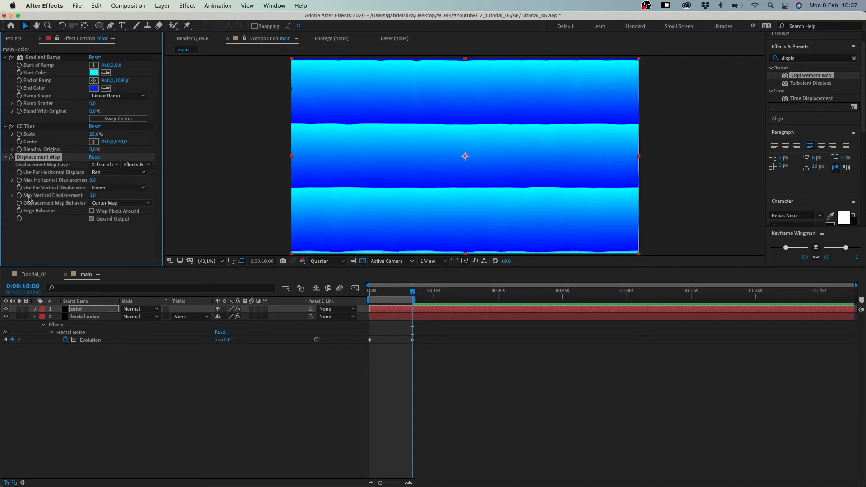
Step: Set the Displacement Map's maximum horizontal displacement to 1631 and its maximum vertical displacement to 237
left_click(93, 180)
type("16")
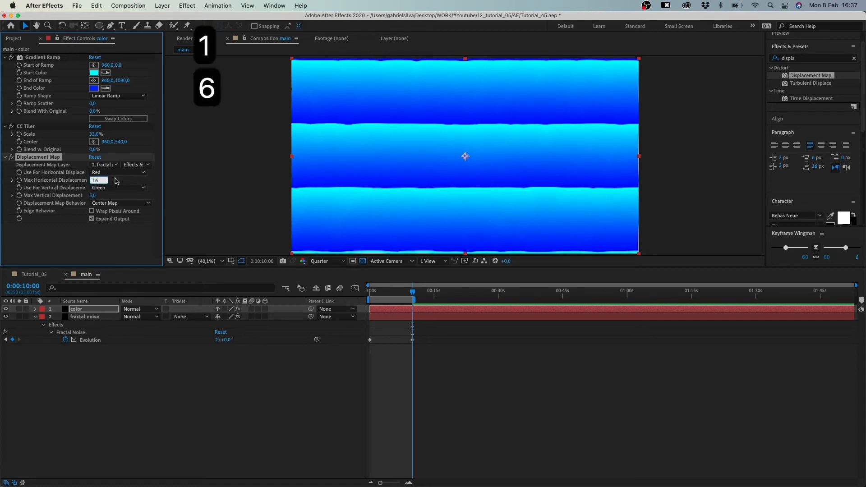
type("31")
left_click(117, 179)
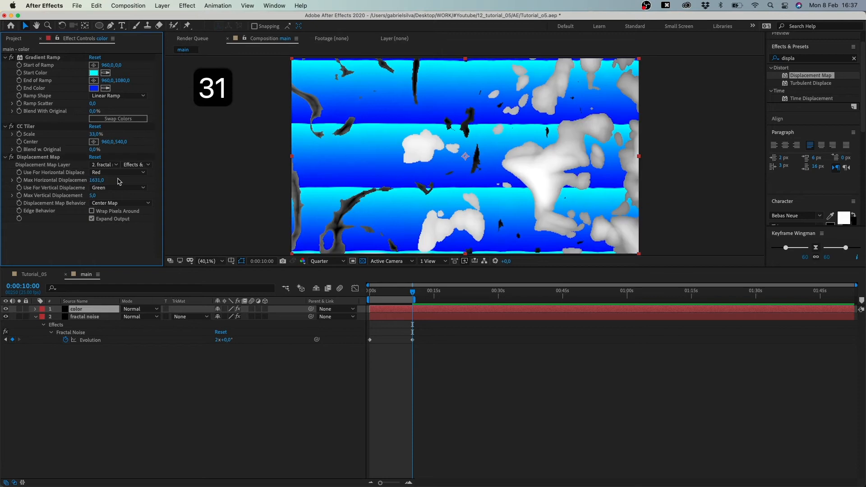
left_click(94, 197)
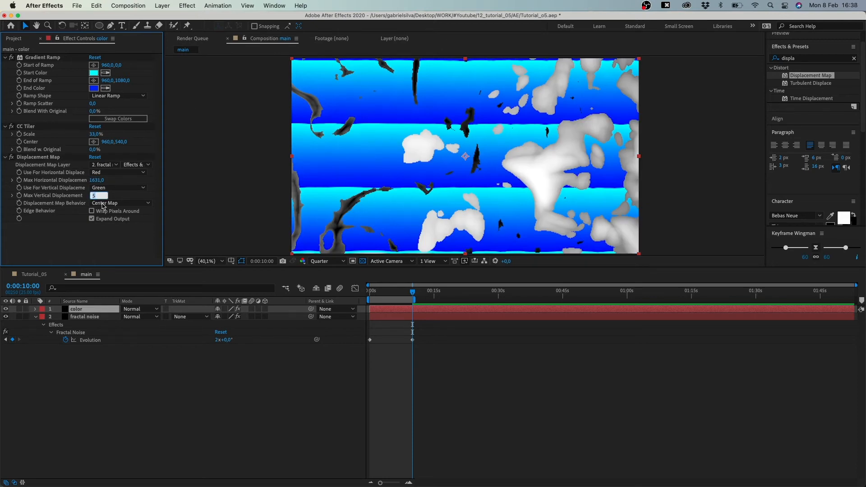
type("237")
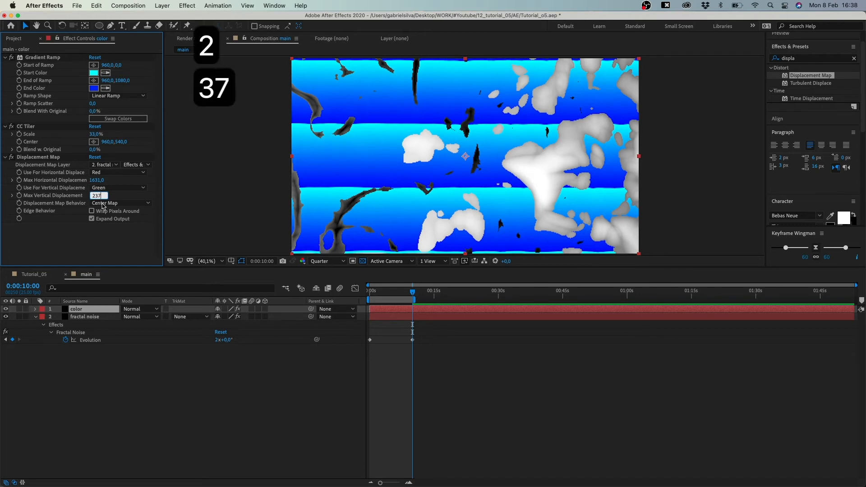
key("Return")
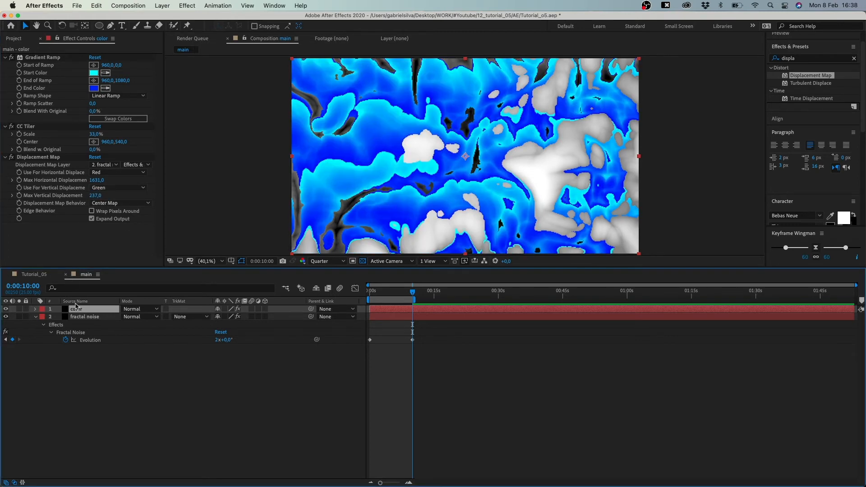
Step: Hide the fractal noise layer in the main composition
left_click(90, 317)
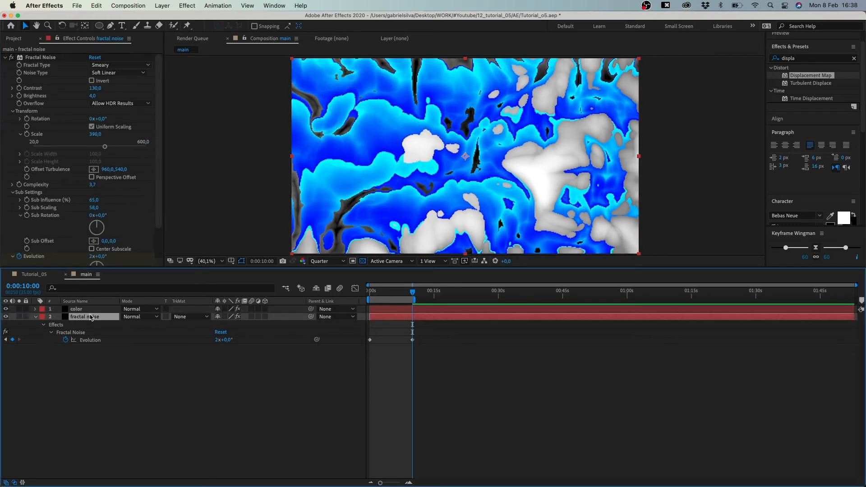
left_click(6, 317)
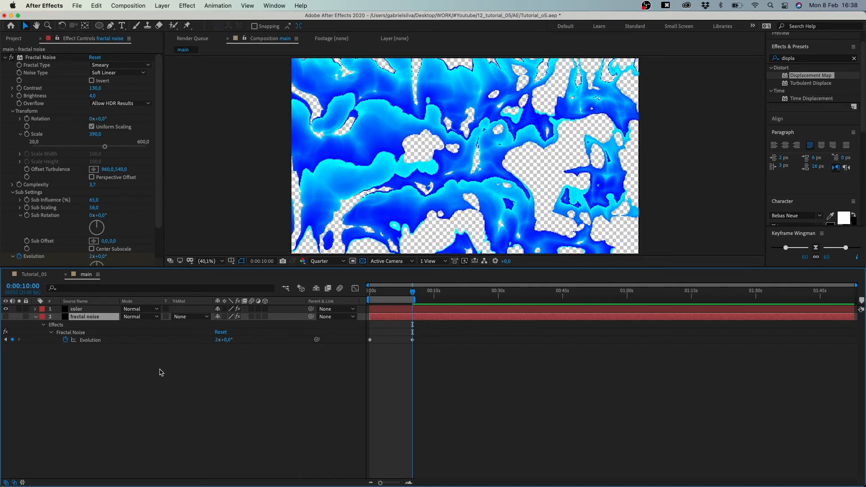
Step: Add a black 1920 × 1080 px solid between the color layer and the fractal noise layer
key("super+y")
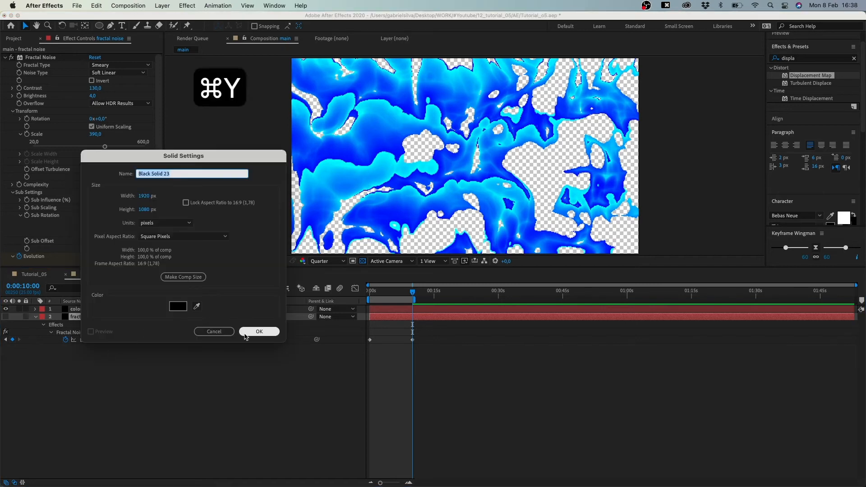
left_click(178, 306)
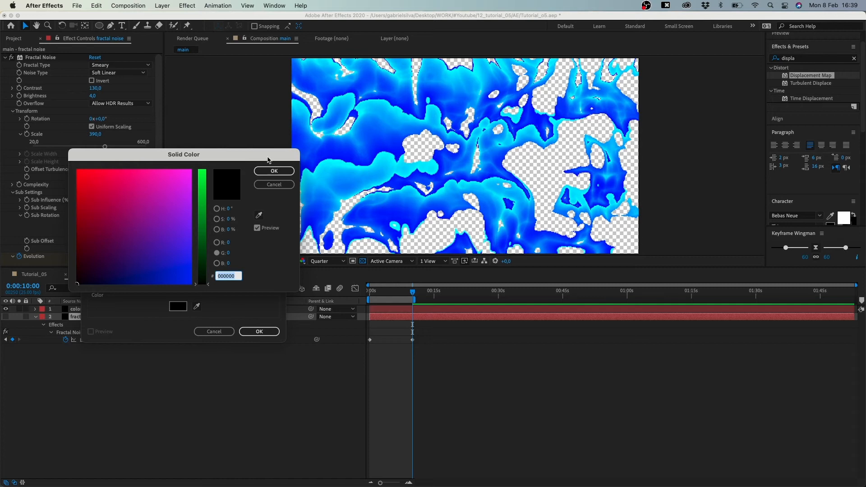
left_click(273, 170)
left_click(256, 332)
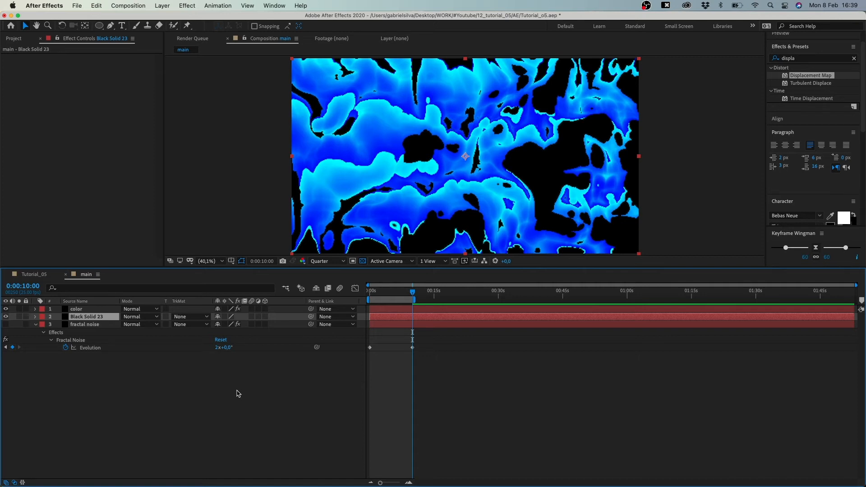
Step: Add an adjustment layer above all layers, search the effects for gaussi and apply Gaussian Blur to it
key("alt+super+y")
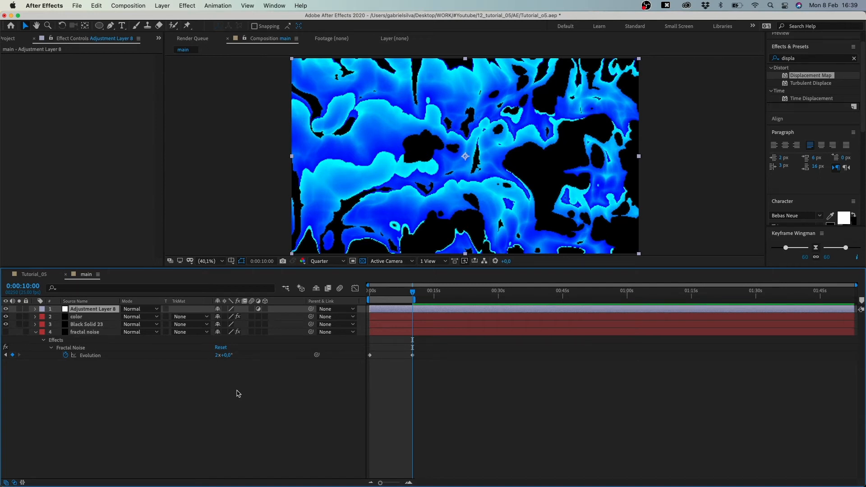
left_click(807, 59)
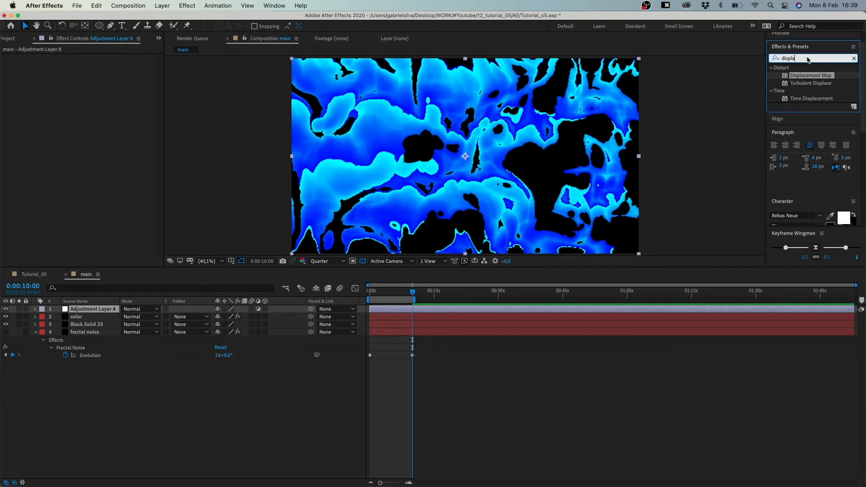
type("gau")
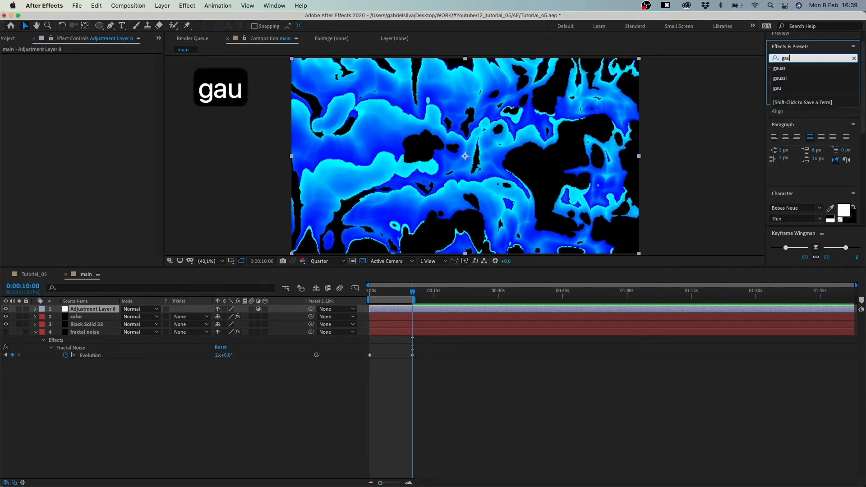
type("ssi")
double_click(831, 76)
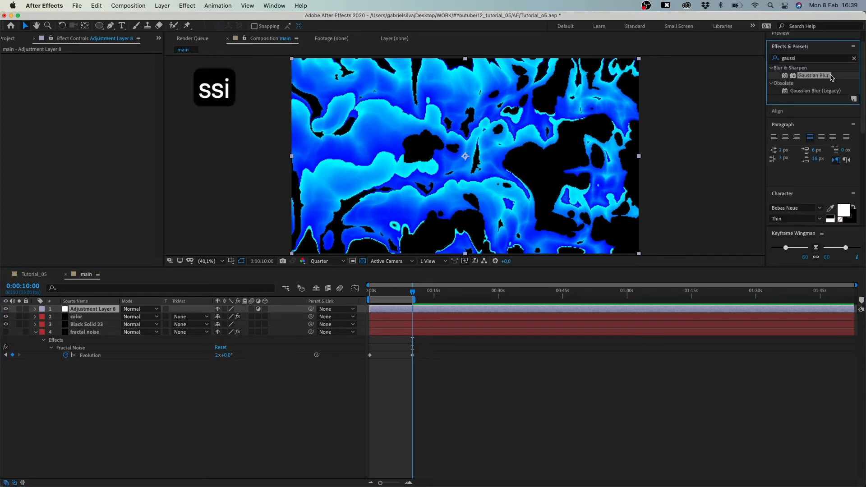
Step: Search the effects for turbulent and apply Turbulent Displace to the adjustment layer
left_click(853, 58)
type("tur")
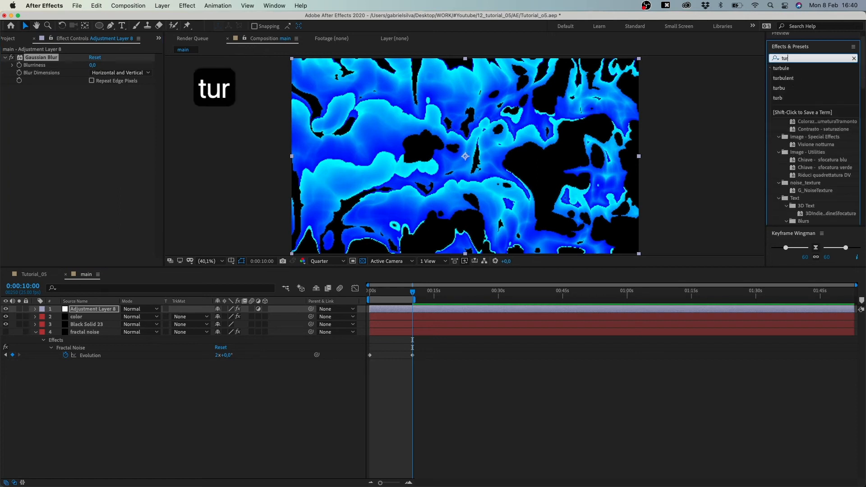
left_click(798, 78)
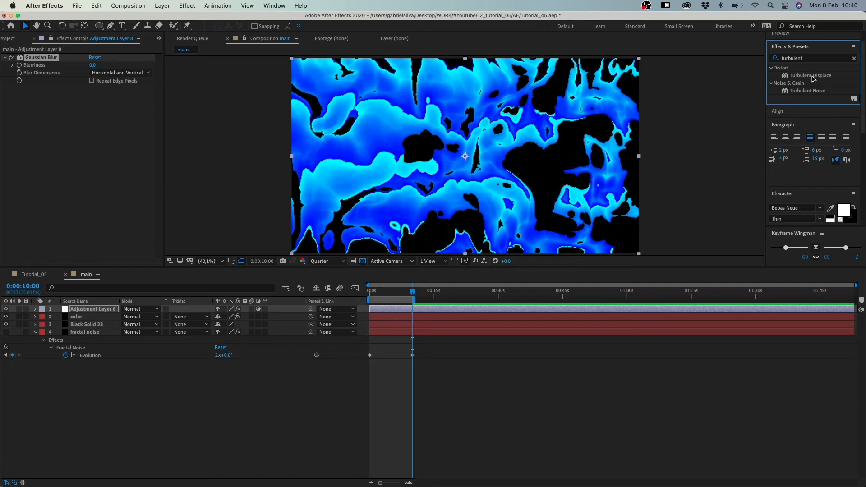
double_click(814, 75)
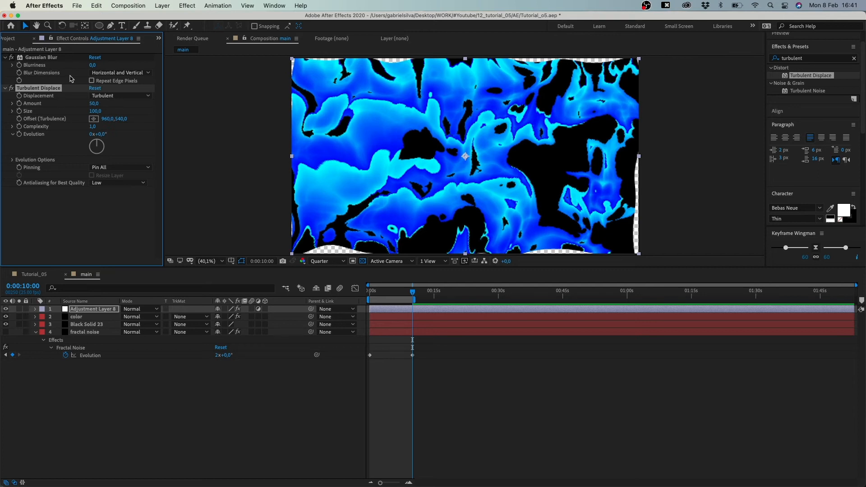
Step: Set the Gaussian Blur's dimensions to Horizontal and its blurriness to 190
left_click(113, 73)
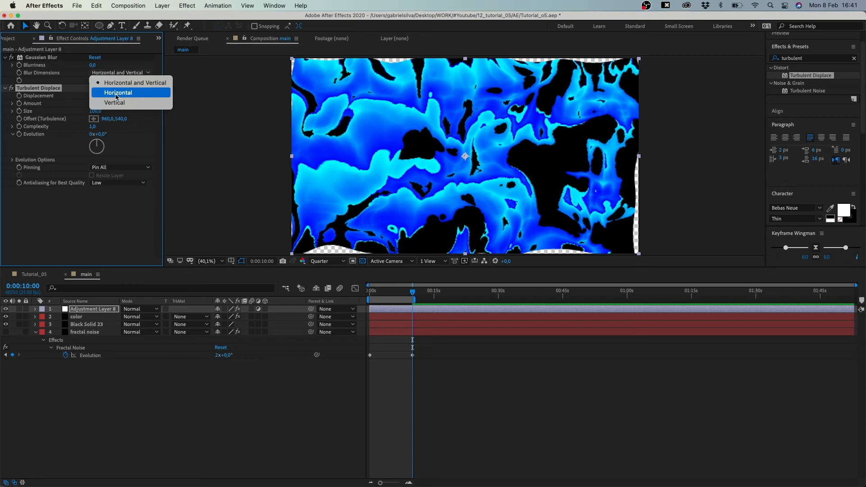
left_click(116, 95)
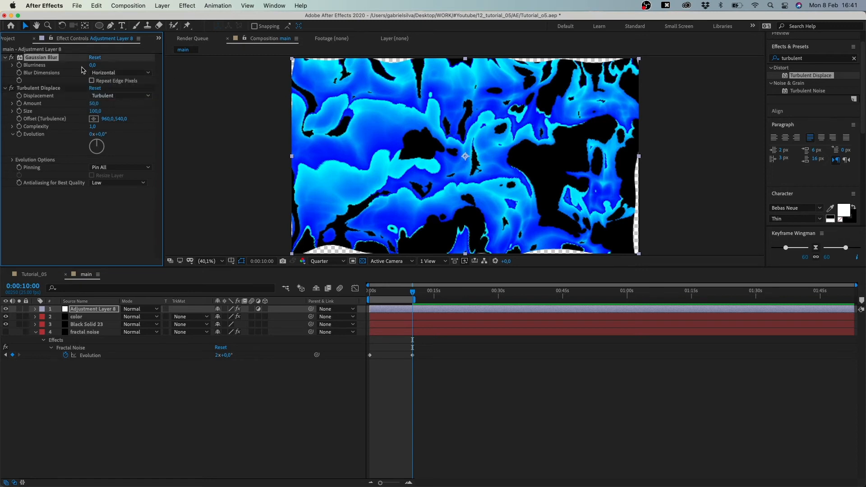
left_click(92, 64)
type("190")
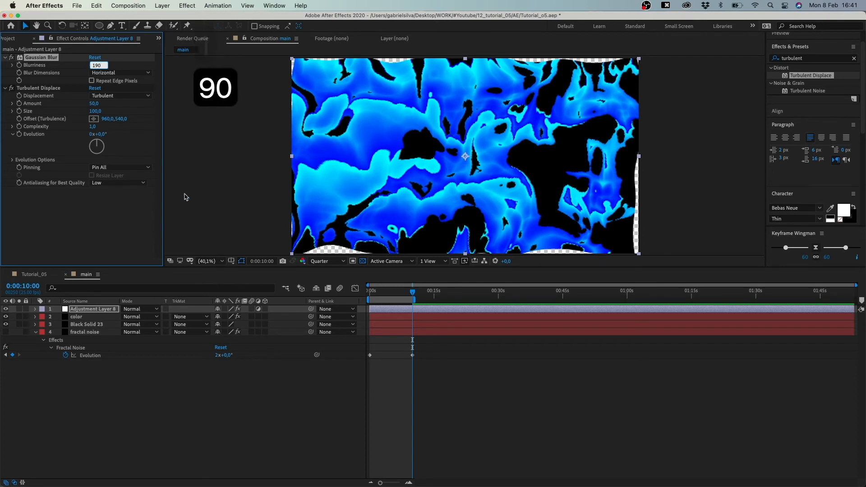
left_click(141, 127)
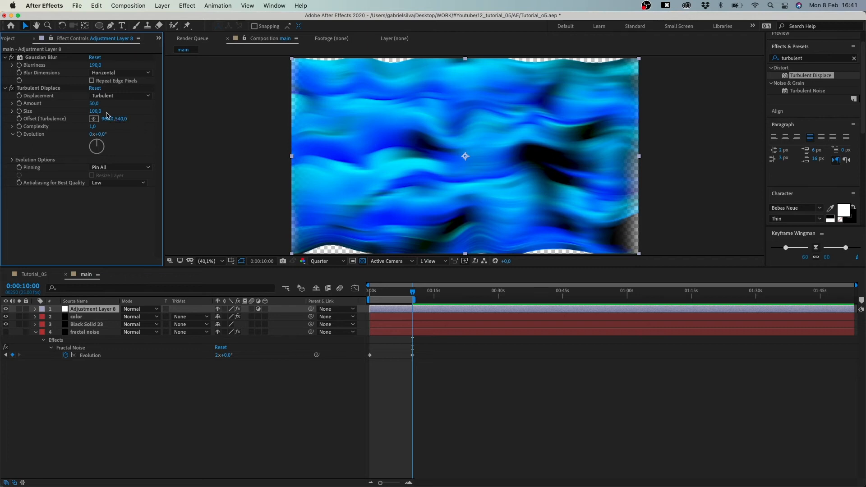
Step: Set the Turbulent Displace amount to 204
left_click(95, 103)
type("2")
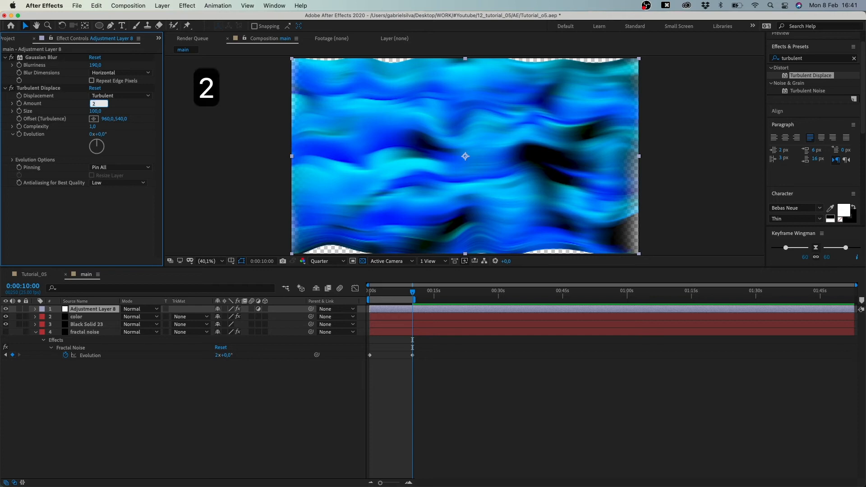
type("04")
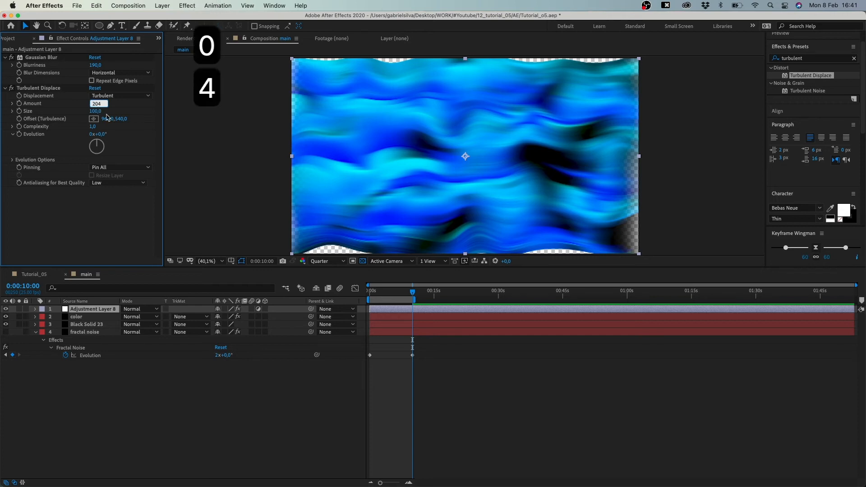
left_click(139, 126)
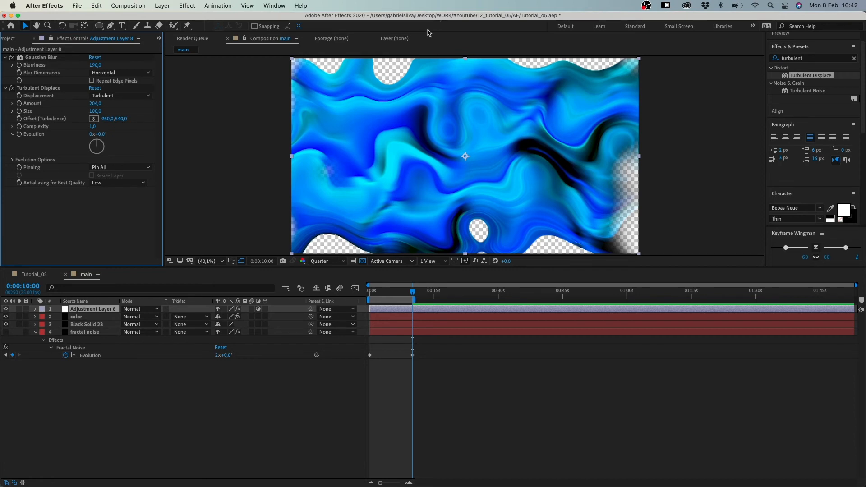
Step: Create a new composition named sphere with the HDTV 1080 25 preset
key("super+n")
left_click_drag(220, 189, 189, 141)
left_click(248, 144)
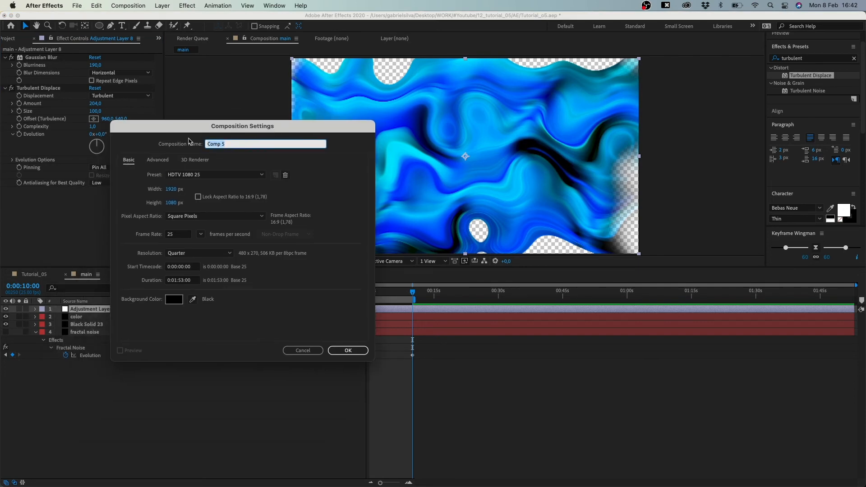
type("s")
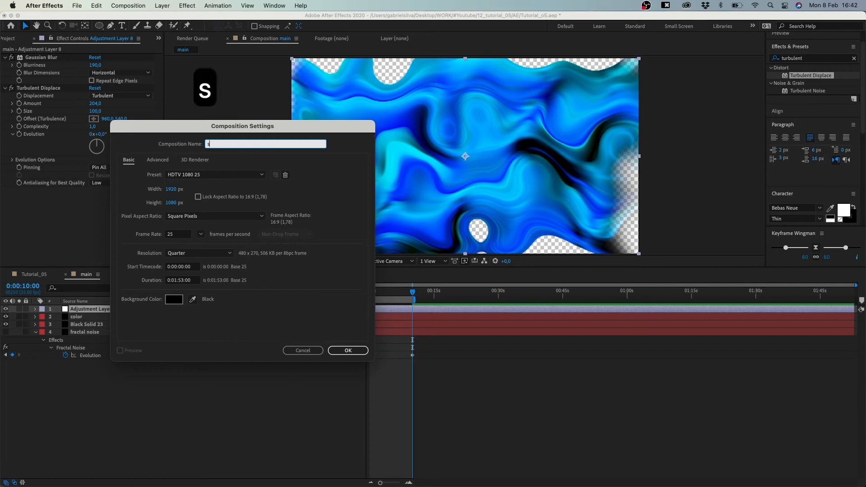
type("phere")
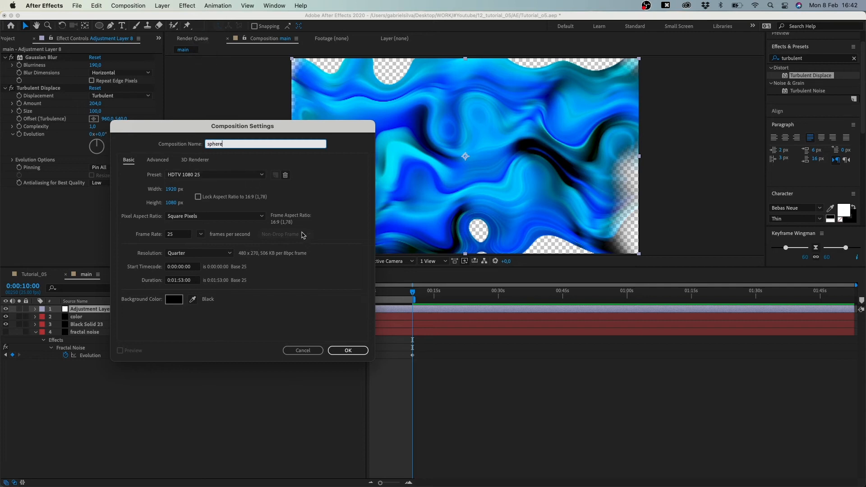
left_click(358, 351)
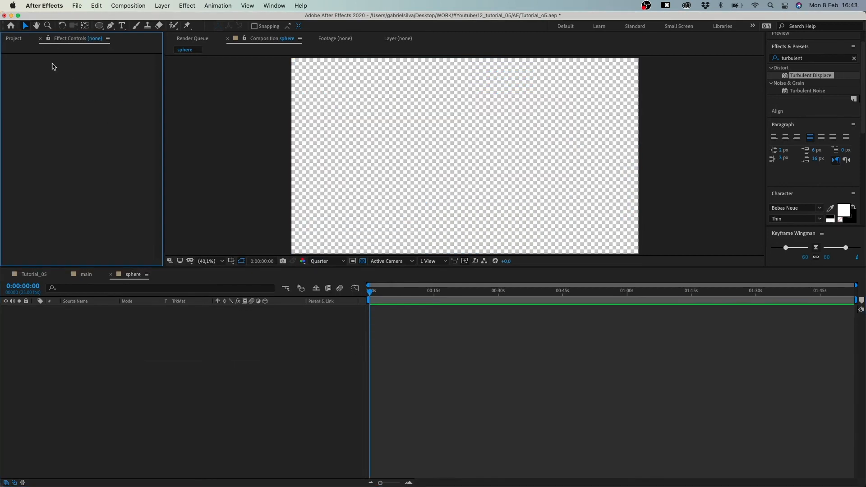
Step: Place the main composition as a layer in the sphere composition, starting at 0:00
left_click(20, 40)
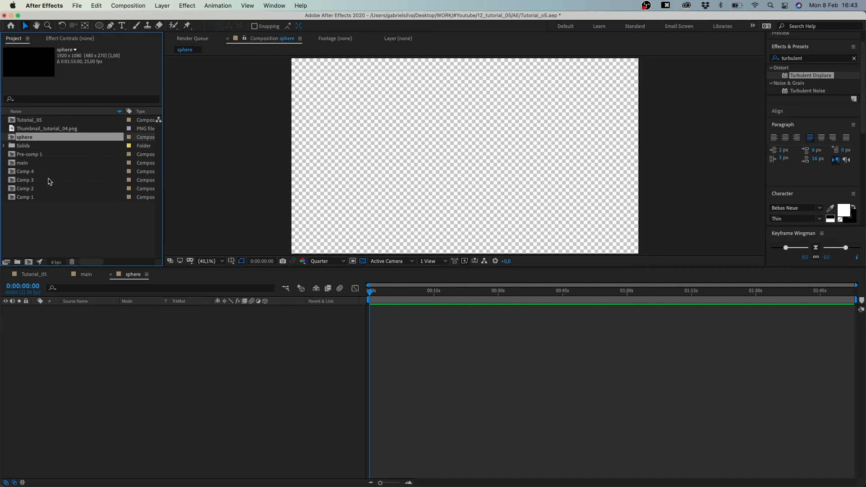
left_click(21, 163)
left_click_drag(21, 164, 418, 352)
left_click(80, 40)
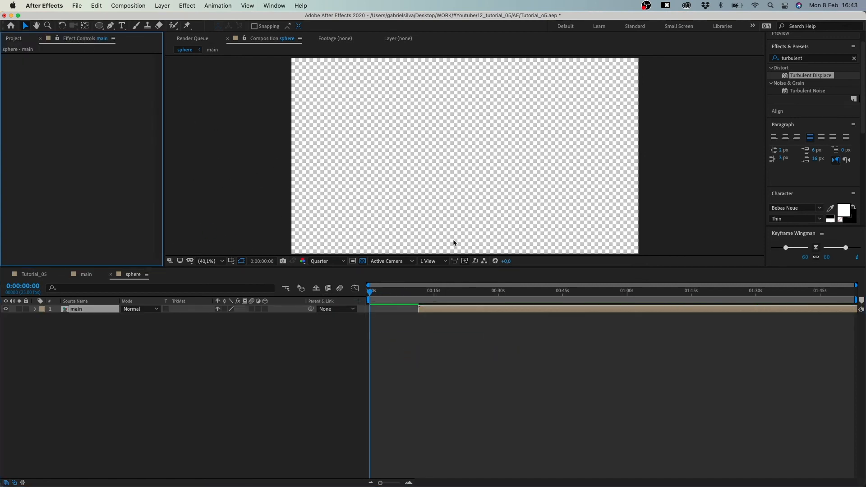
left_click_drag(437, 312, 388, 315)
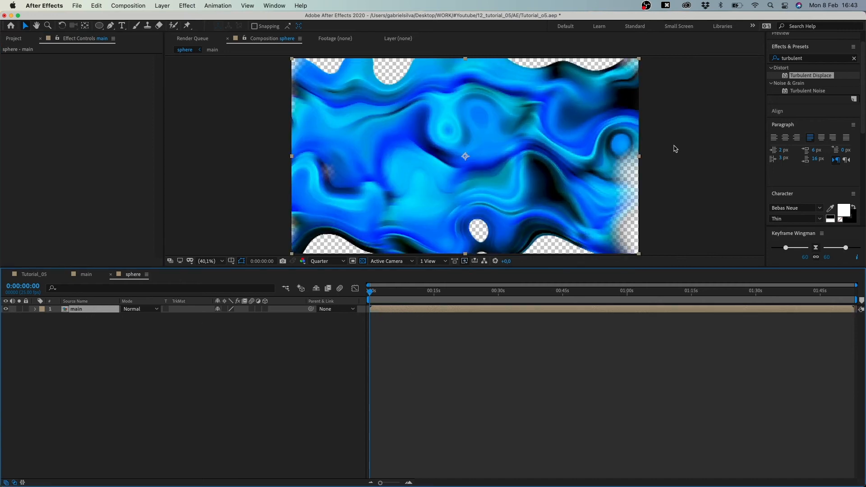
Step: Search the effects for sphe, apply CC Sphere to the main layer and set its radius to 456
left_click(853, 58)
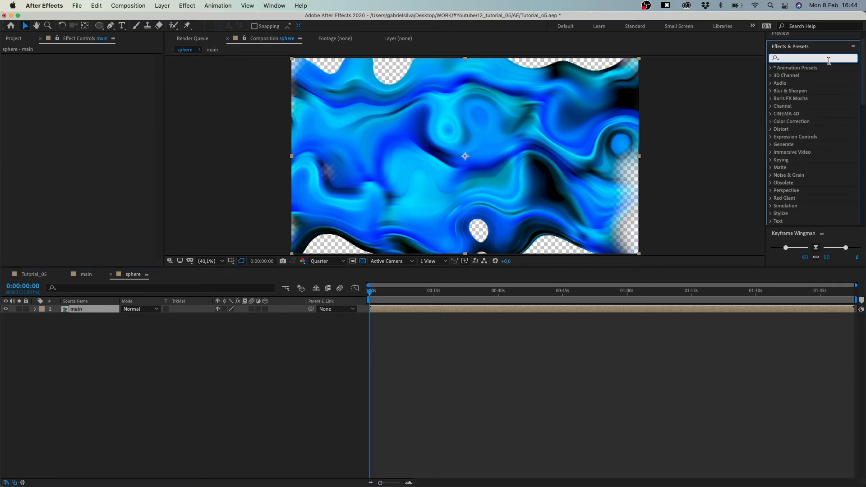
type("sphe")
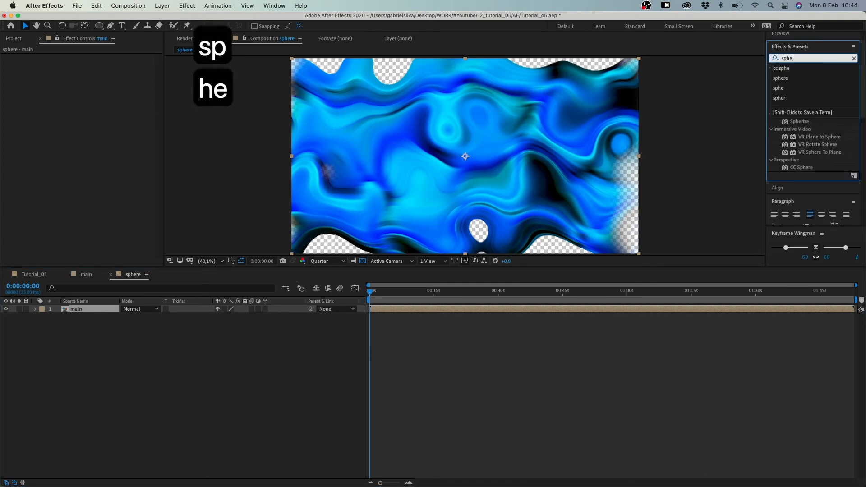
double_click(801, 168)
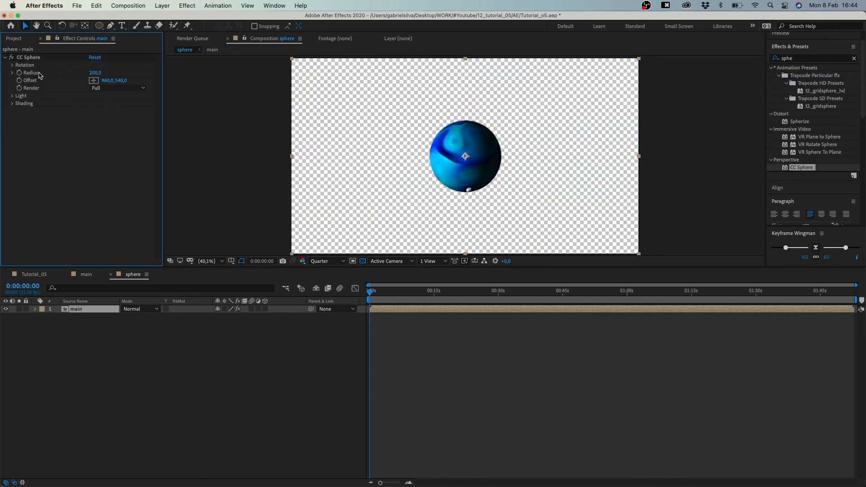
left_click_drag(102, 74, 211, 75)
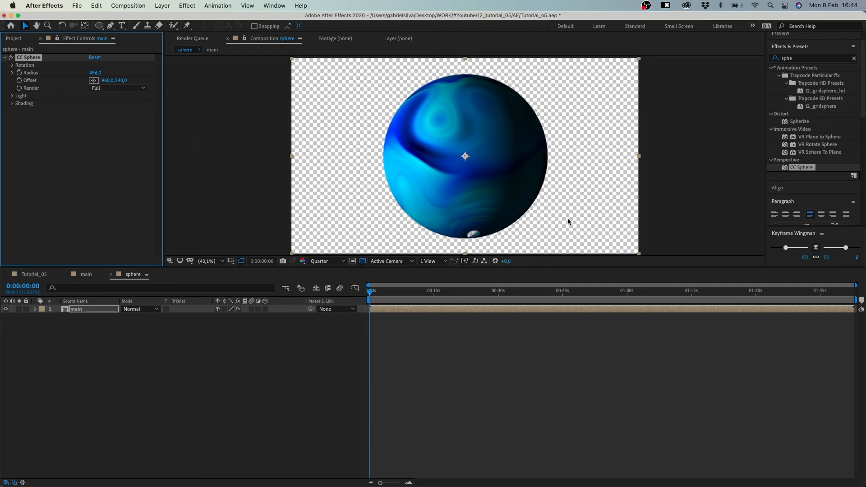
Step: Add a black 1920 × 1080 px solid to the sphere composition and place it beneath the main layer
left_click(427, 376)
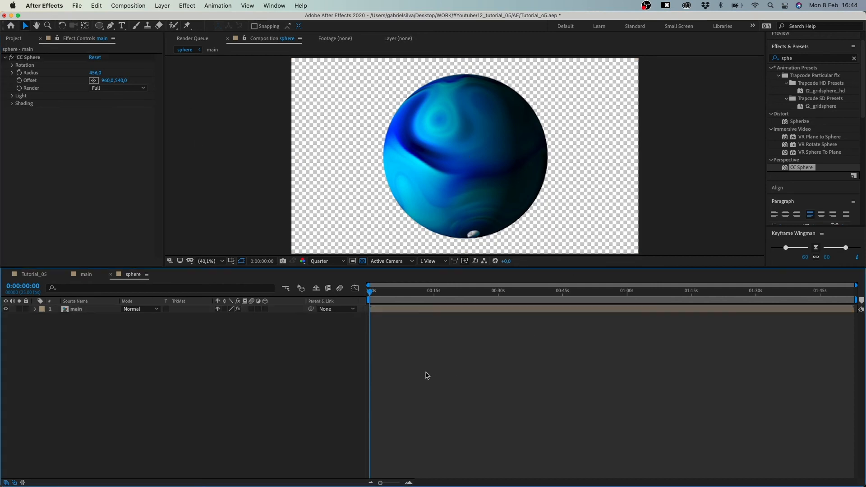
key("super+y")
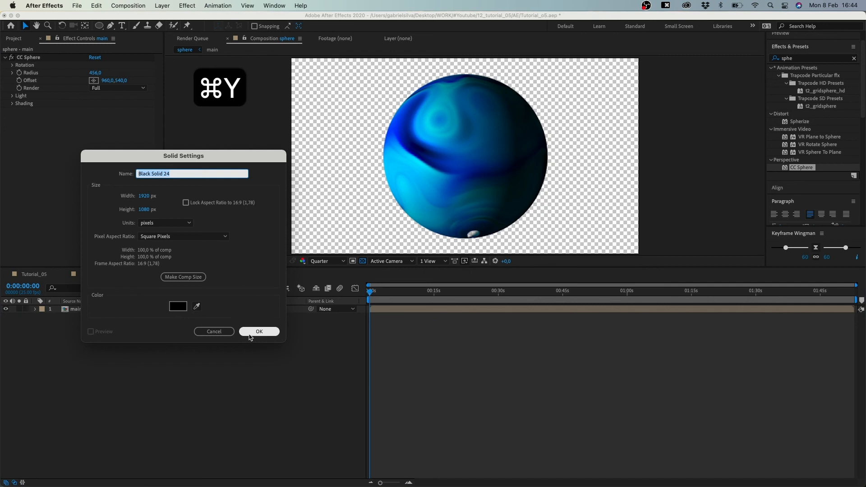
left_click(252, 336)
left_click_drag(86, 310, 87, 321)
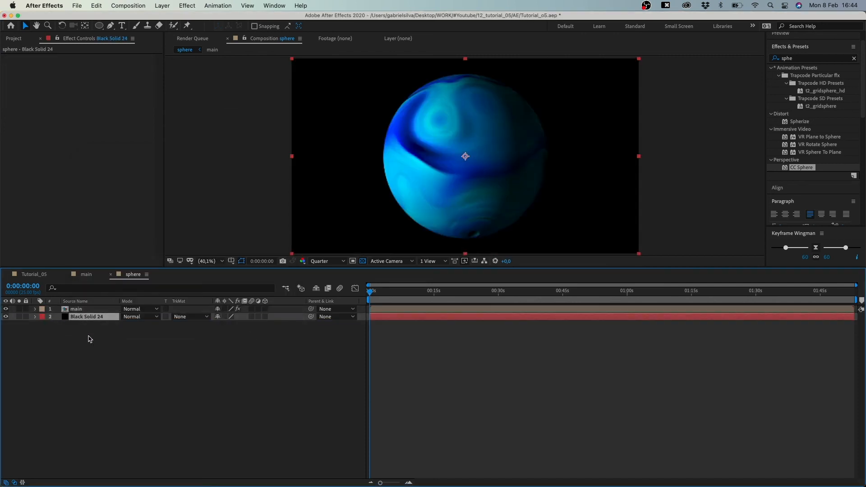
Step: Set the main layer's CC Sphere light intensity to 139 and its shading ambient value to 0
key("super+Up")
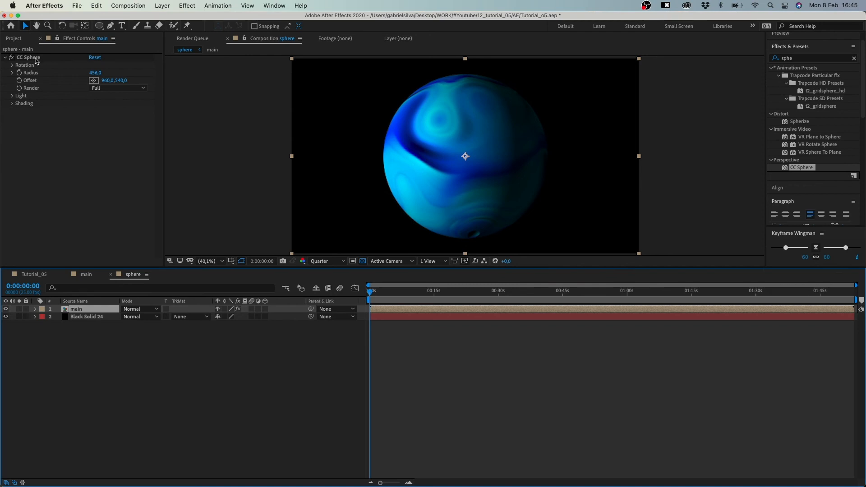
left_click(12, 95)
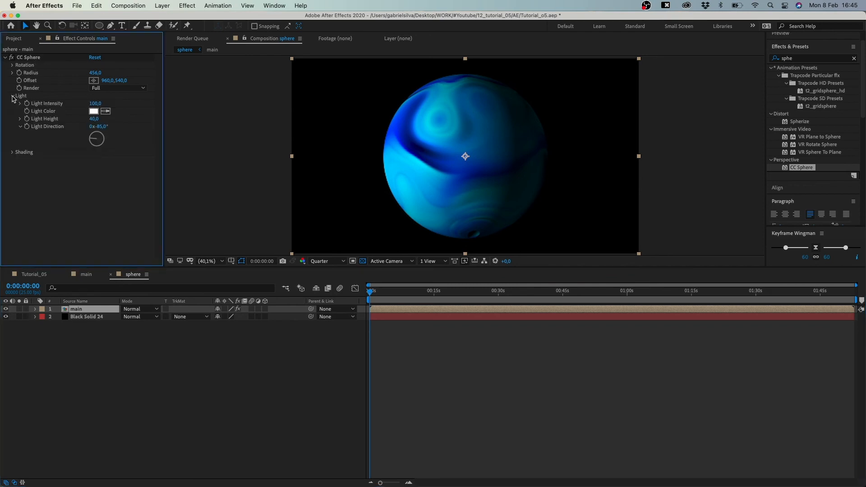
left_click_drag(95, 105, 114, 102)
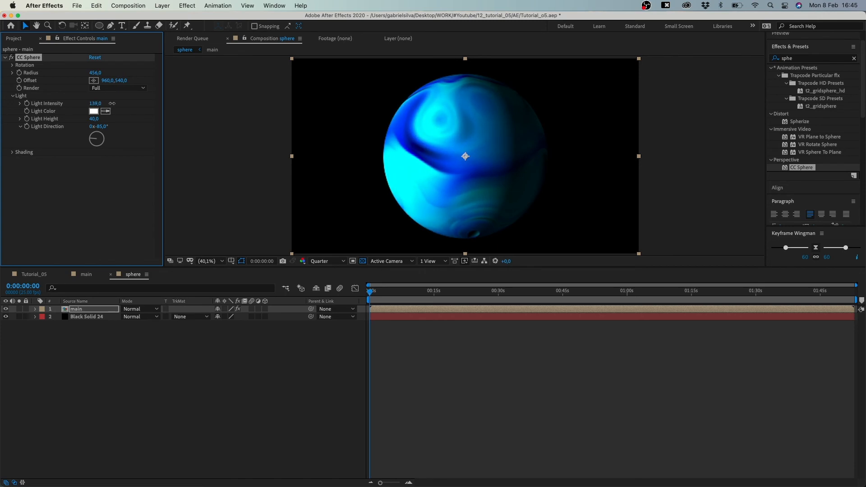
left_click(15, 152)
left_click(14, 152)
left_click_drag(94, 160, 86, 164)
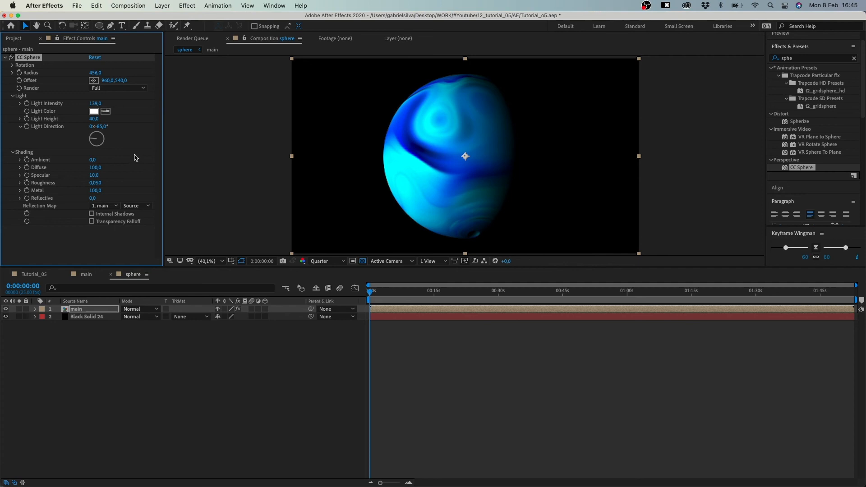
Step: Set the CC Sphere's light direction to 68° and preview the lit sphere's animation
mouse_move(92, 141)
left_mouse_down()
mouse_move(120, 138)
mouse_move(107, 139)
left_mouse_up()
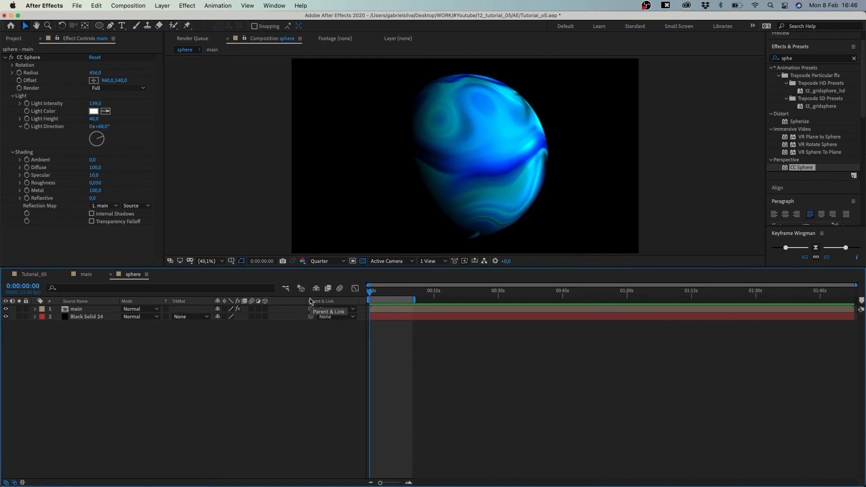
key("space")
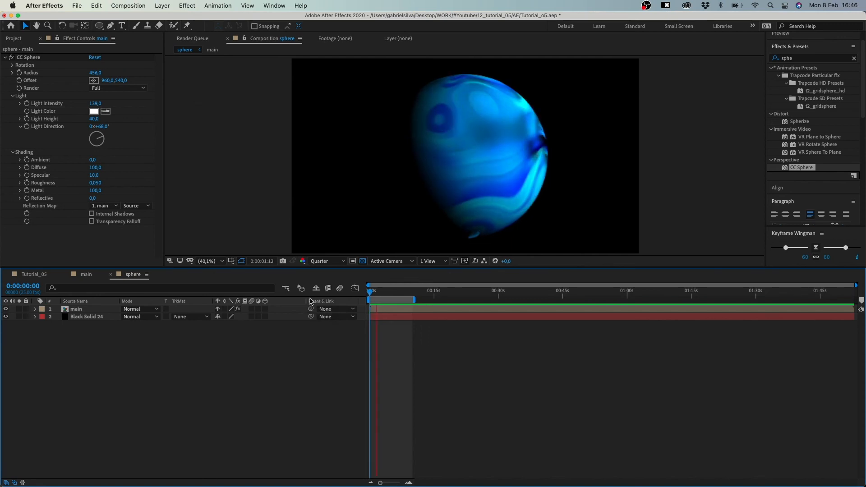
left_click(147, 145)
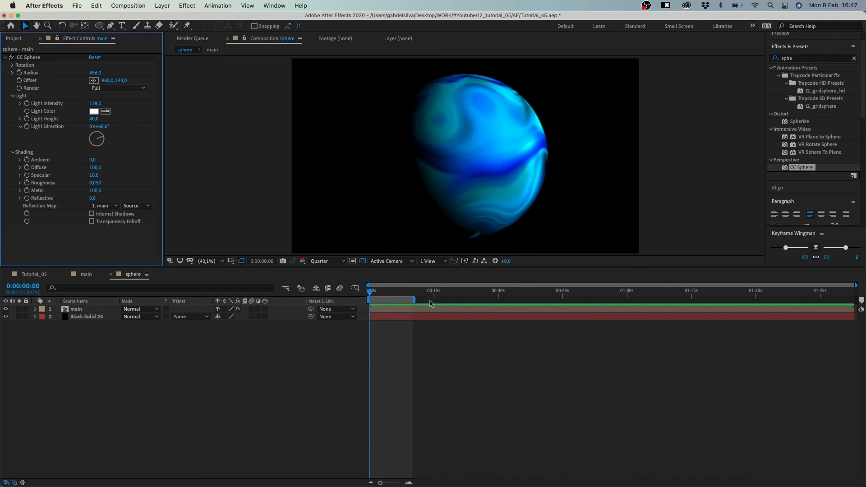
key("space")
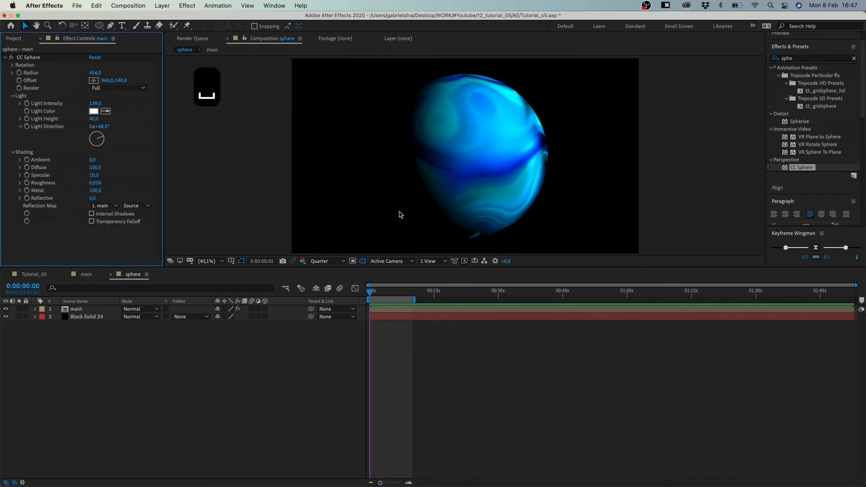
Step: Keyframe the CC Sphere's Rotation Y from 0° at 0:00 to -100° at 10 seconds
left_click(13, 65)
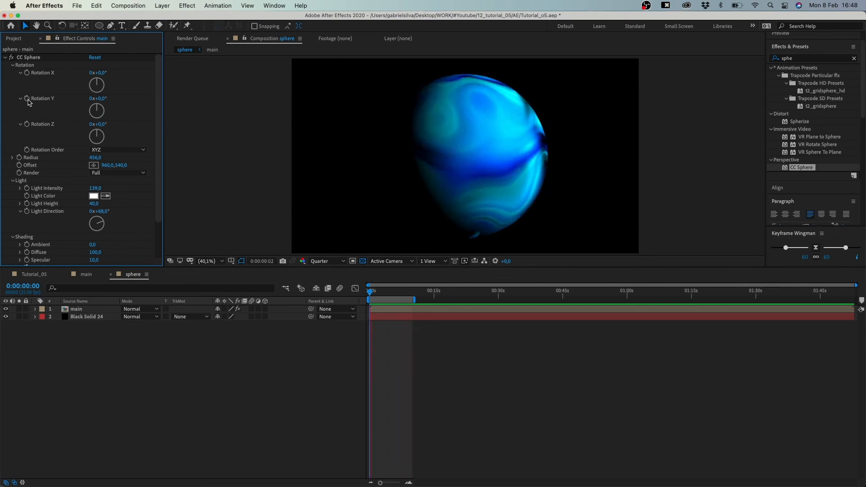
key("space")
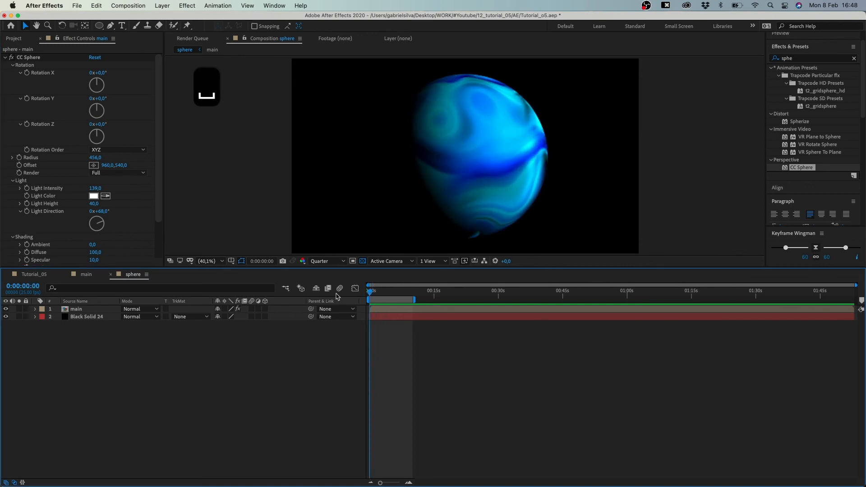
left_click(26, 99)
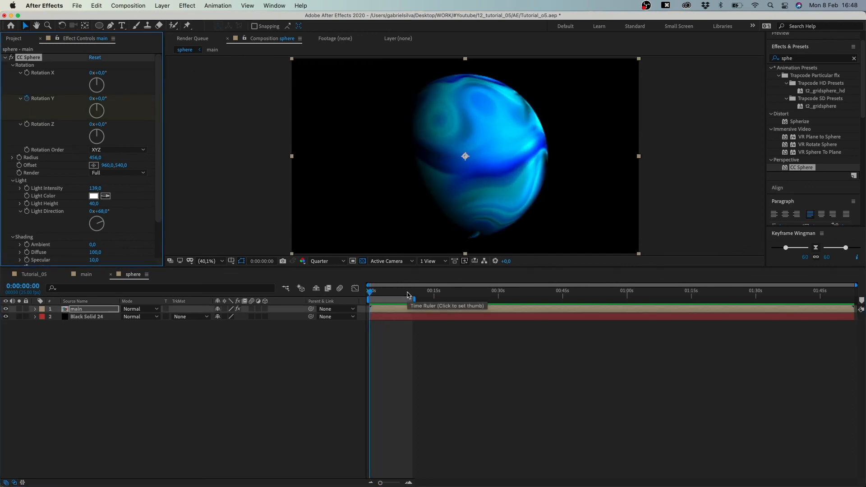
key("k")
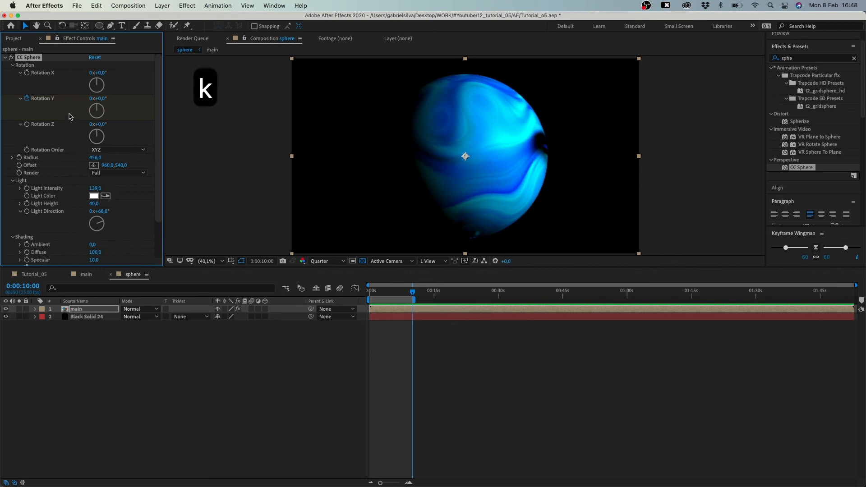
left_click(92, 99)
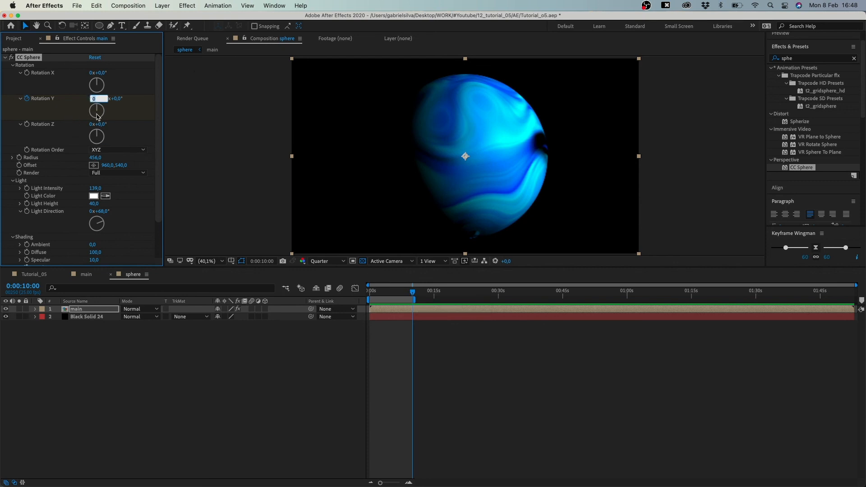
left_click(129, 126)
left_click_drag(98, 105, 0, 126)
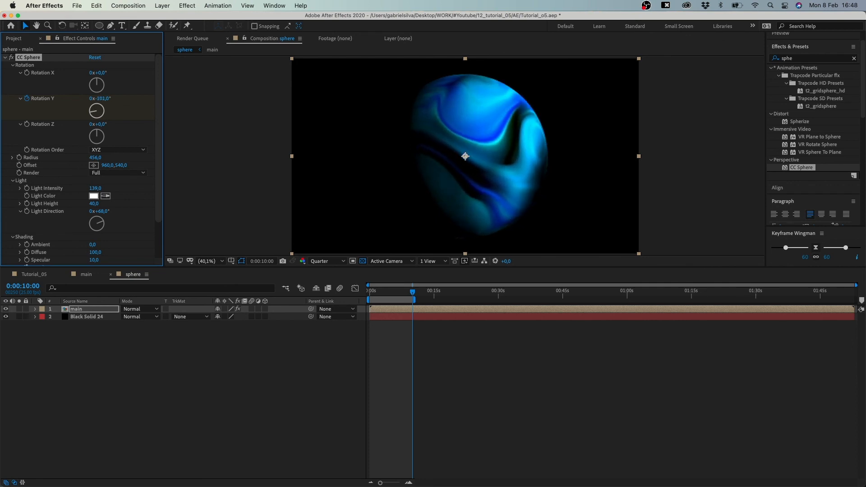
left_click(331, 345)
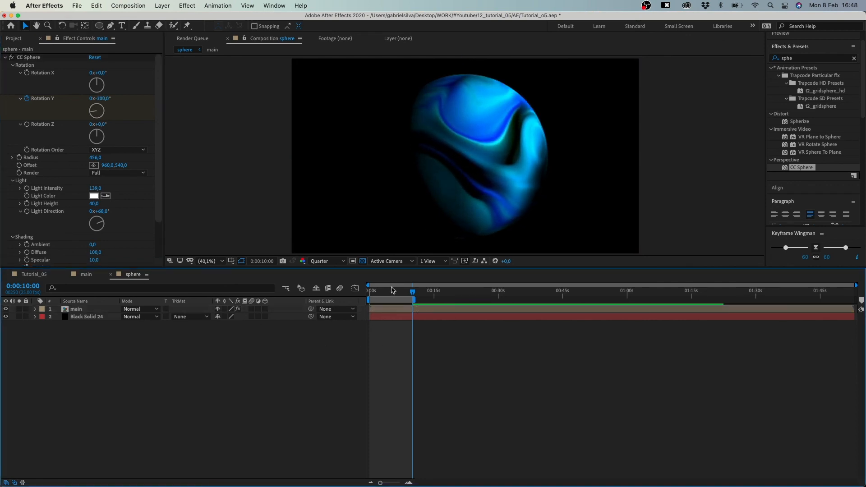
Step: Return to the first frame with the main layer selected and play back the sphere's rotation while reviewing its effect settings
left_click(395, 309)
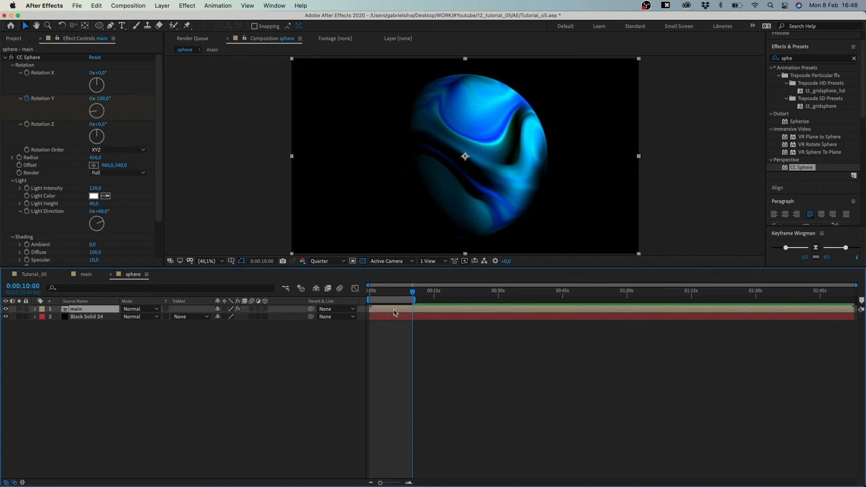
key("u")
key("Home")
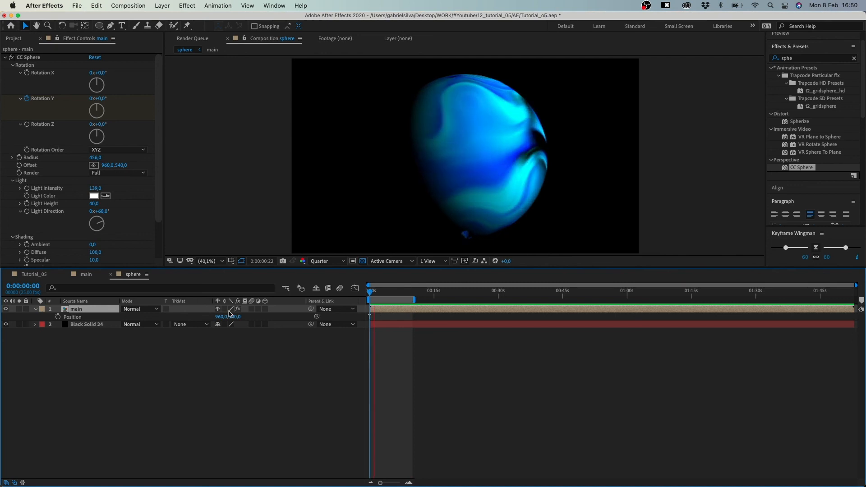
scroll(160, 170, "down", 3)
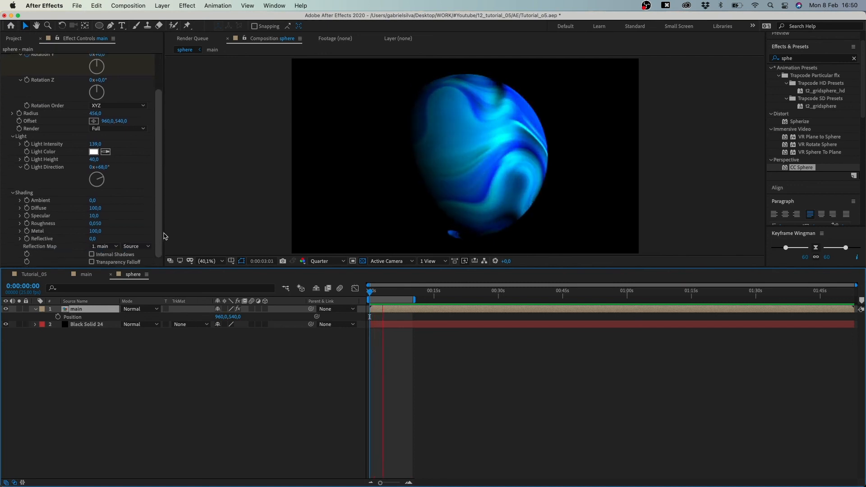
scroll(165, 235, "up", 3)
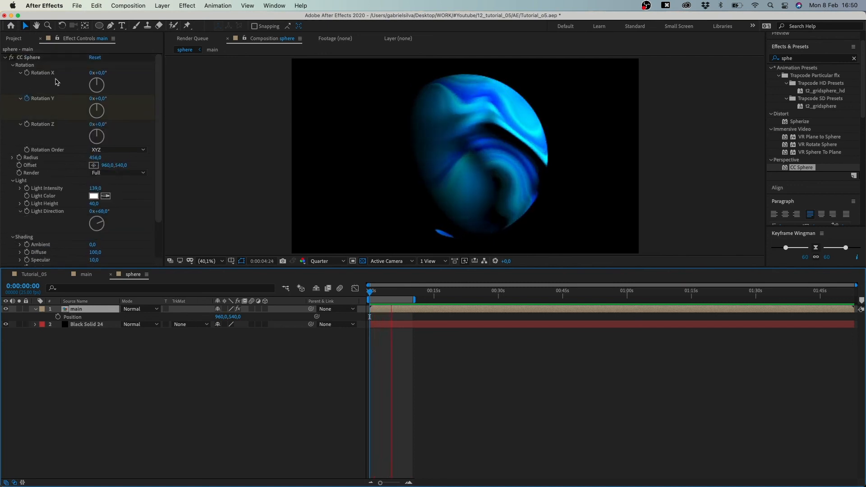